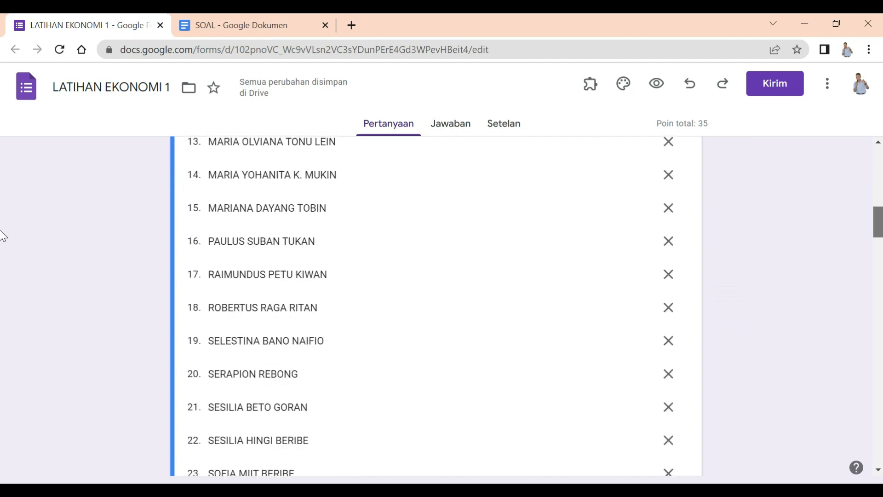
Step: Look through the existing form questions from the student name list to the final BENAR/SALAH grid
{"action": "scroll", "coordinate": [2, 294], "scroll_direction": "down", "scroll_amount": 4}
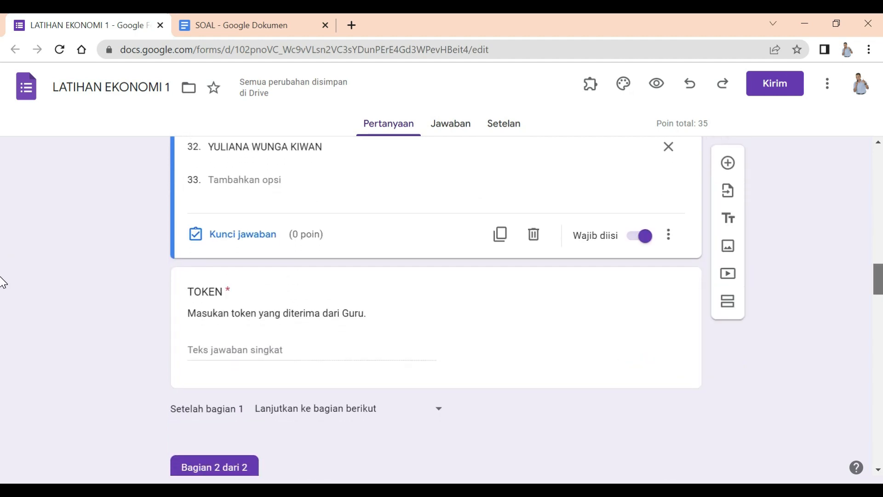
{"action": "scroll", "coordinate": [1, 311], "scroll_direction": "down", "scroll_amount": 8}
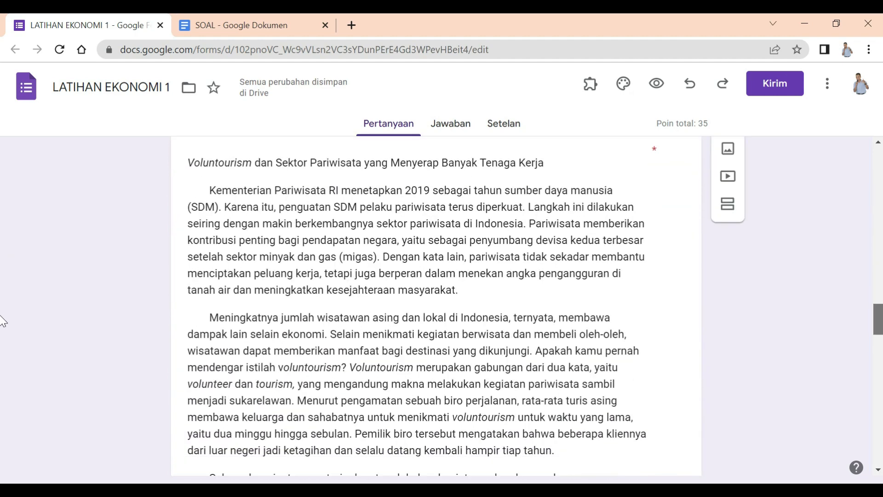
{"action": "scroll", "coordinate": [1, 336], "scroll_direction": "down", "scroll_amount": 8}
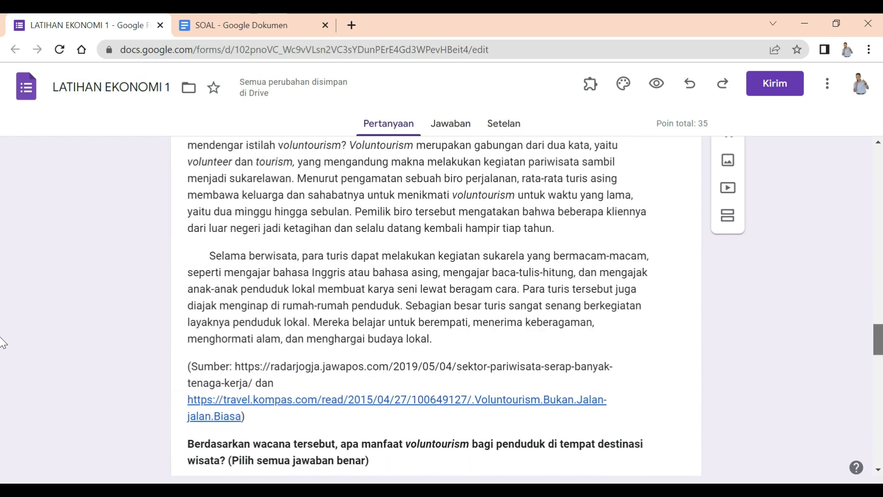
{"action": "scroll", "coordinate": [2, 363], "scroll_direction": "up", "scroll_amount": 2}
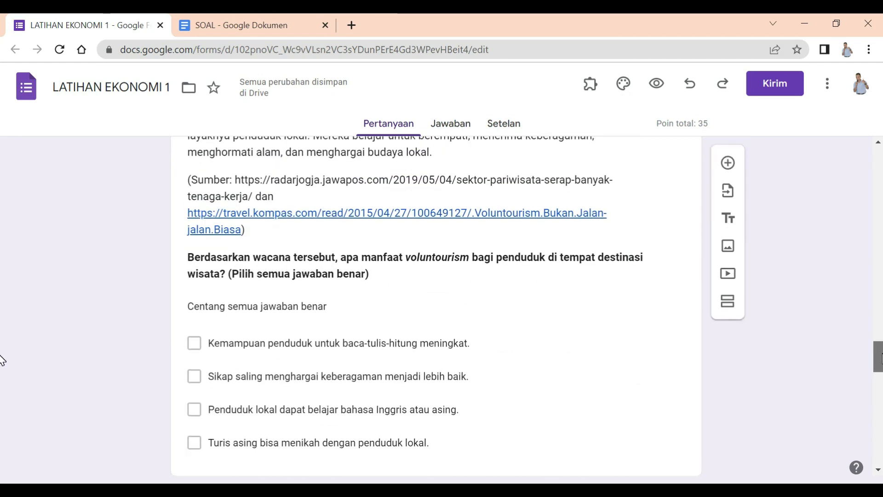
{"action": "scroll", "coordinate": [2, 360], "scroll_direction": "down", "scroll_amount": 10}
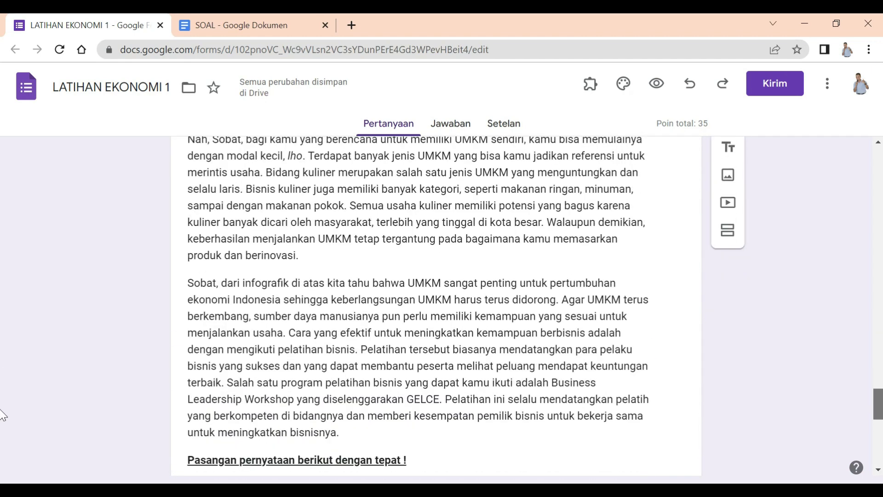
{"action": "scroll", "coordinate": [2, 423], "scroll_direction": "down", "scroll_amount": 8}
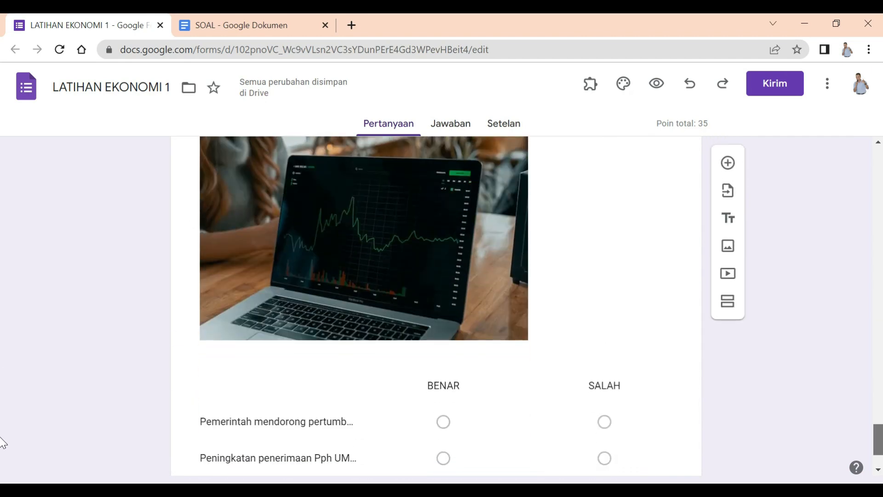
{"action": "scroll", "coordinate": [2, 443], "scroll_direction": "down", "scroll_amount": 2}
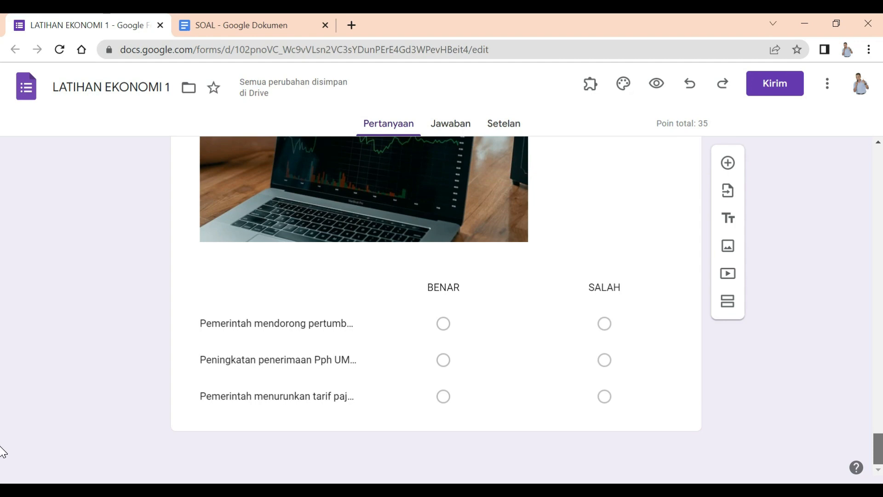
{"action": "scroll", "coordinate": [2, 455], "scroll_direction": "up", "scroll_amount": 1}
{"action": "scroll", "coordinate": [1, 451], "scroll_direction": "down", "scroll_amount": 1}
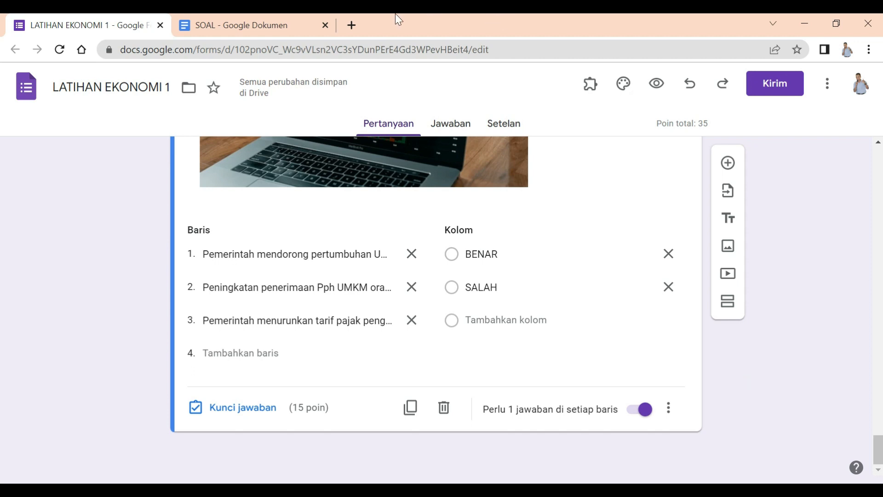
Step: Switch to the SOAL document and delete the full stop after the answer key "Tenaga Kerja Terdidik"
{"action": "left_click", "coordinate": [258, 14]}
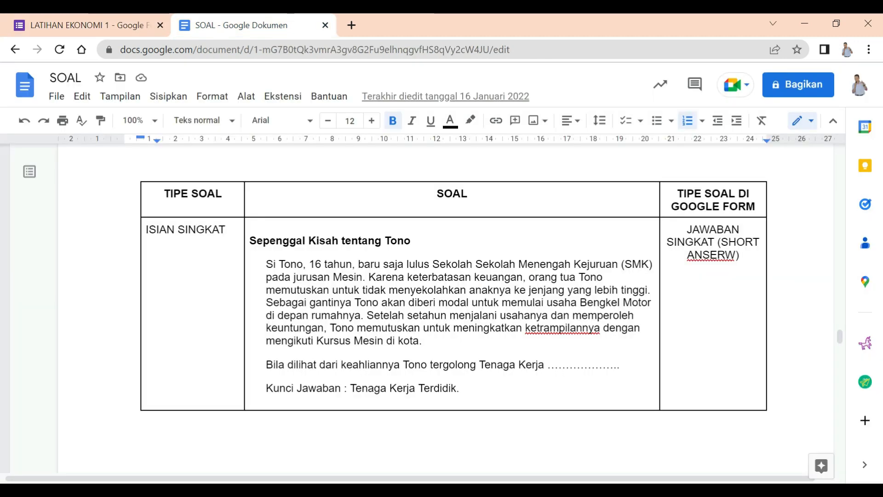
{"action": "left_click", "coordinate": [426, 388]}
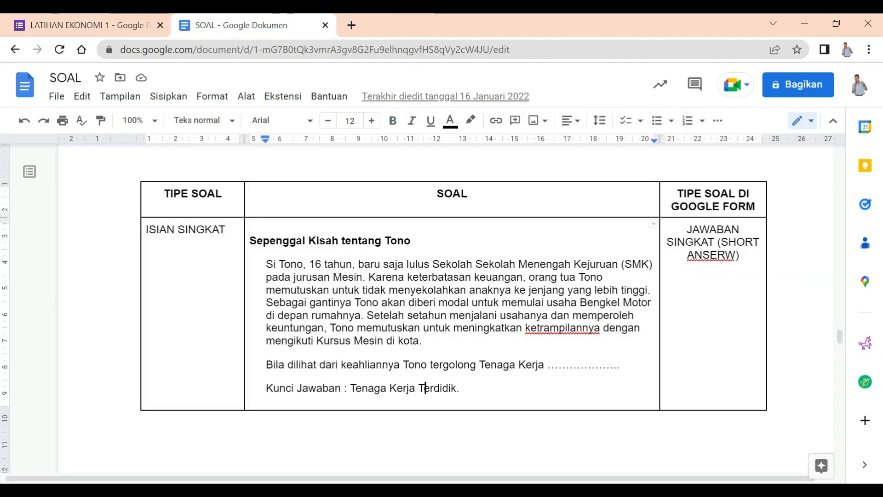
{"action": "left_click", "coordinate": [460, 388]}
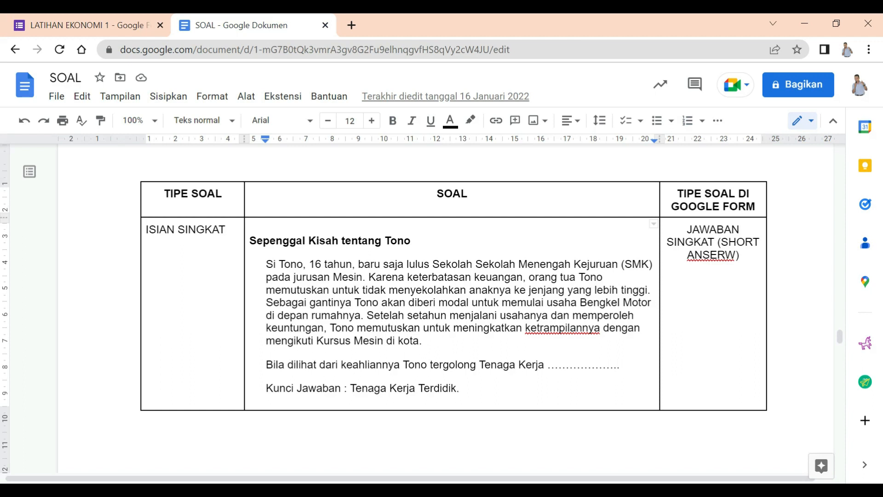
{"action": "key", "text": "BackSpace"}
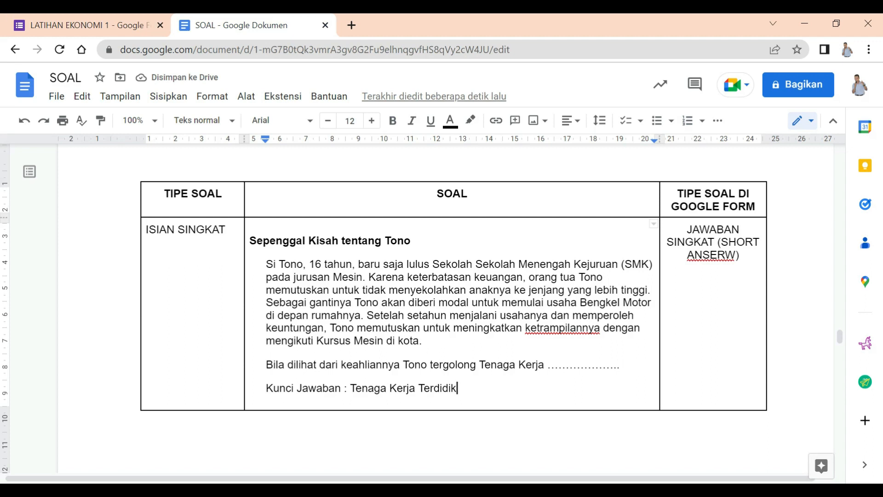
Step: Add a question at the end of the LATIHAN EKONOMI 1 form, using the ISIAN SINGKAT story and incomplete sentence copied from SOAL, without the trailing blank line
{"action": "left_click", "coordinate": [88, 33]}
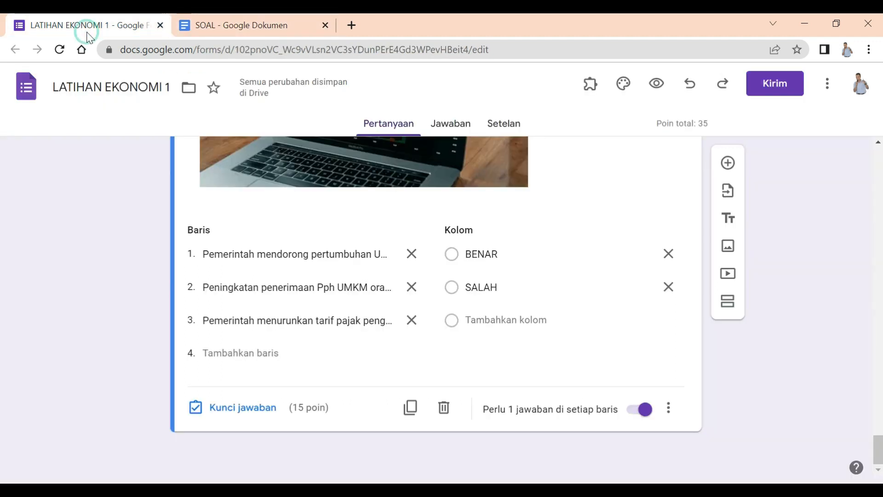
{"action": "left_click", "coordinate": [731, 169]}
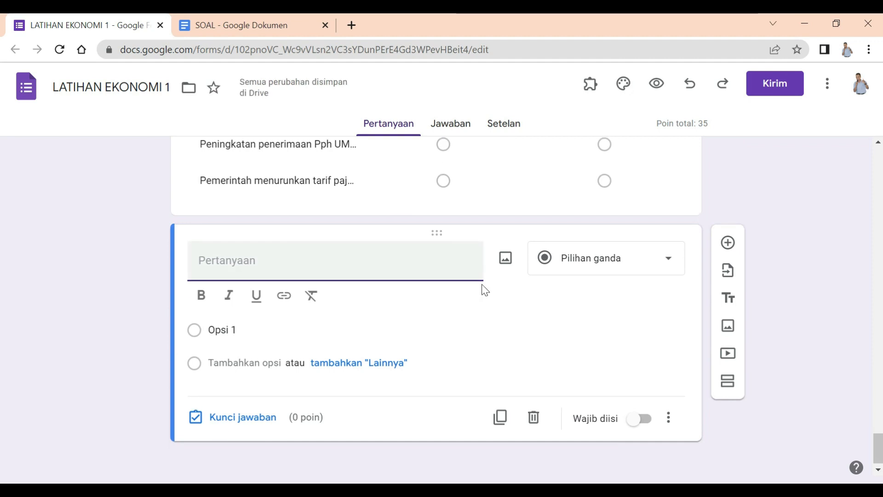
{"action": "left_click", "coordinate": [252, 20]}
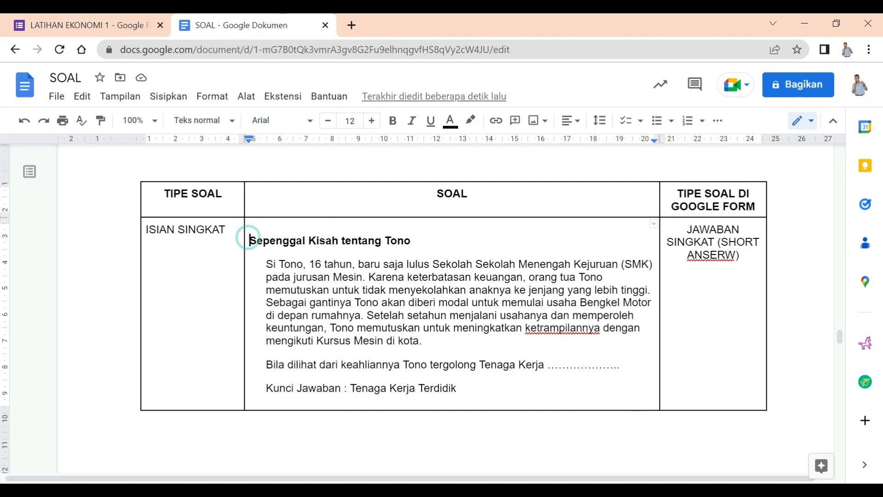
{"action": "left_click_drag", "start_coordinate": [249, 228], "coordinate": [625, 368]}
{"action": "right_click", "coordinate": [409, 290]}
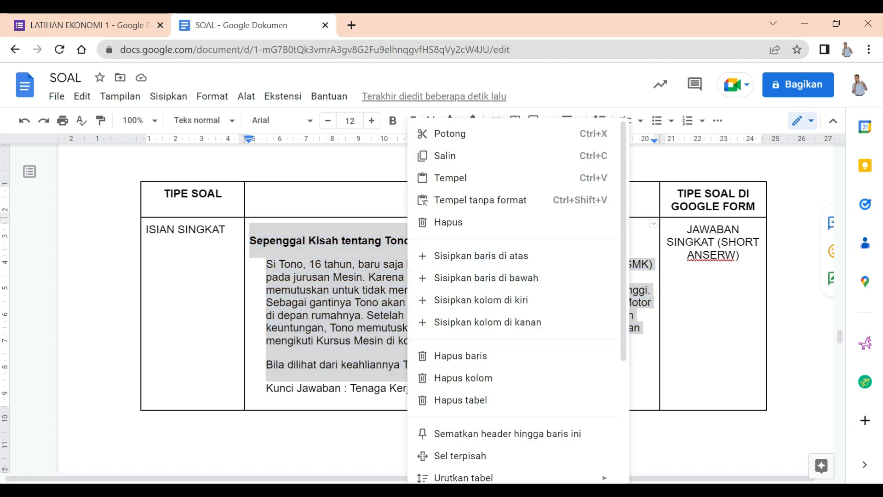
{"action": "left_click", "coordinate": [446, 159]}
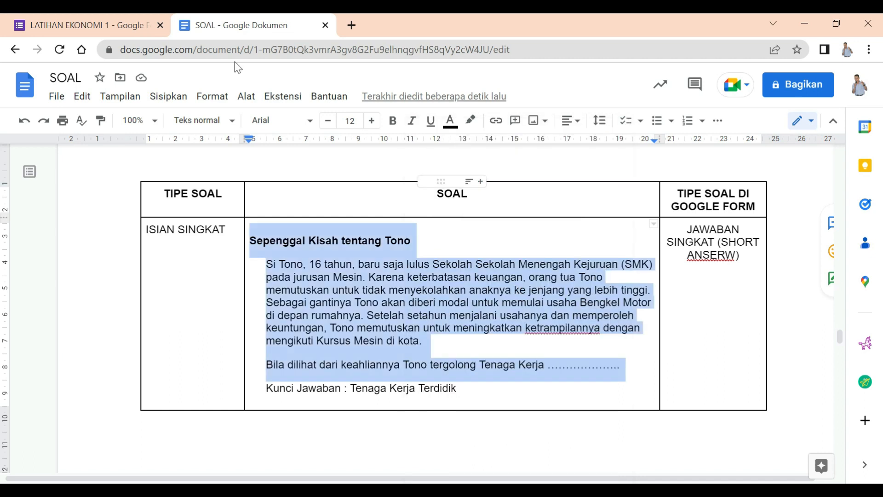
{"action": "left_click", "coordinate": [100, 18]}
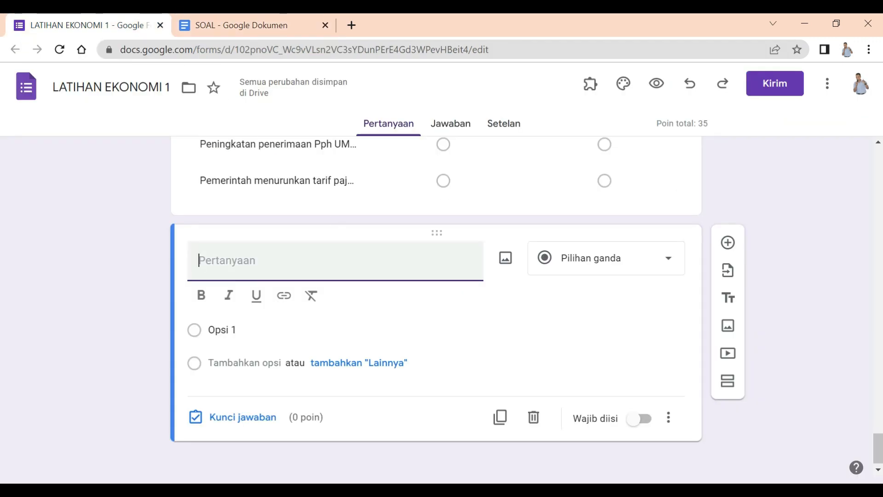
{"action": "right_click", "coordinate": [220, 259]}
{"action": "left_click", "coordinate": [257, 368]}
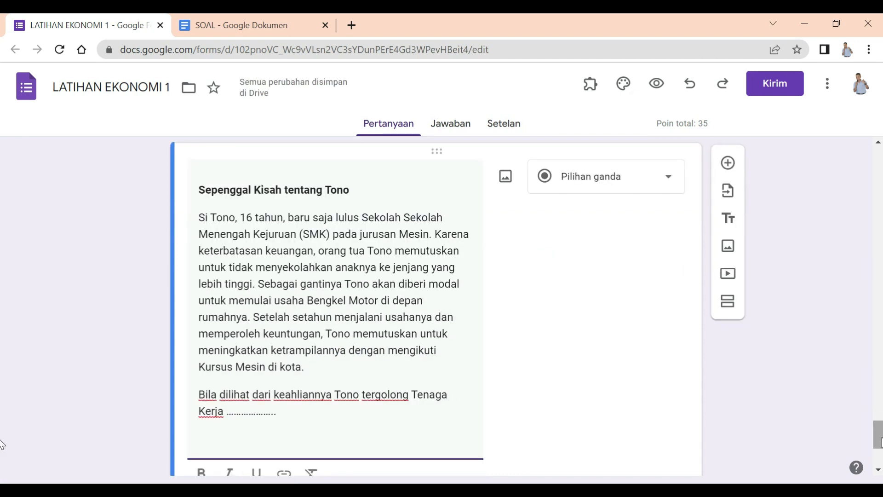
{"action": "key", "text": "BackSpace"}
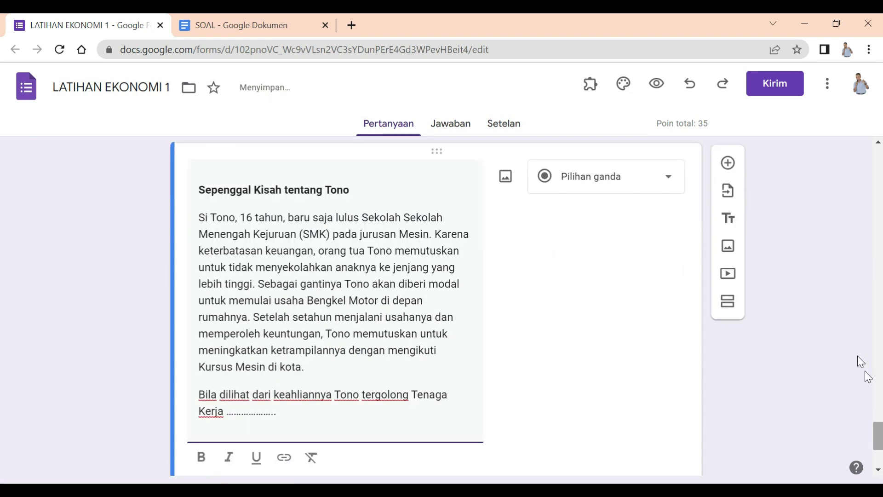
Step: Set the new question's type to Jawaban singkat and open its answer key
{"action": "left_click", "coordinate": [648, 185]}
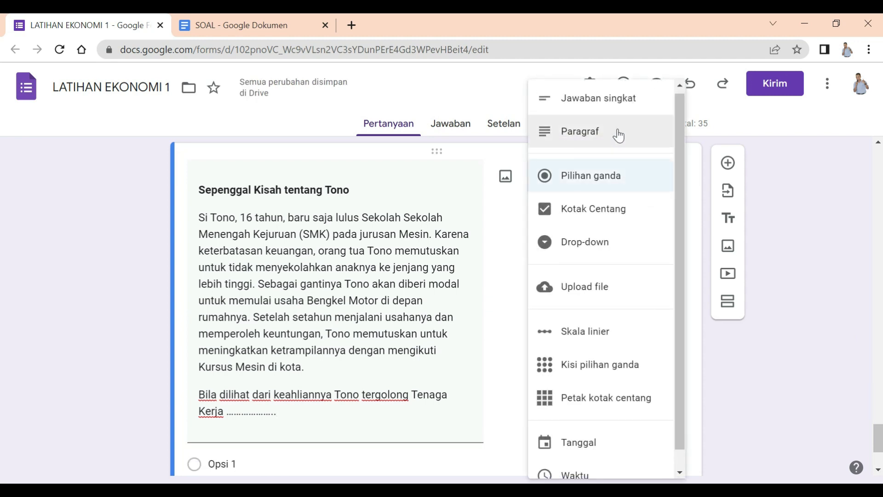
{"action": "left_click", "coordinate": [602, 105]}
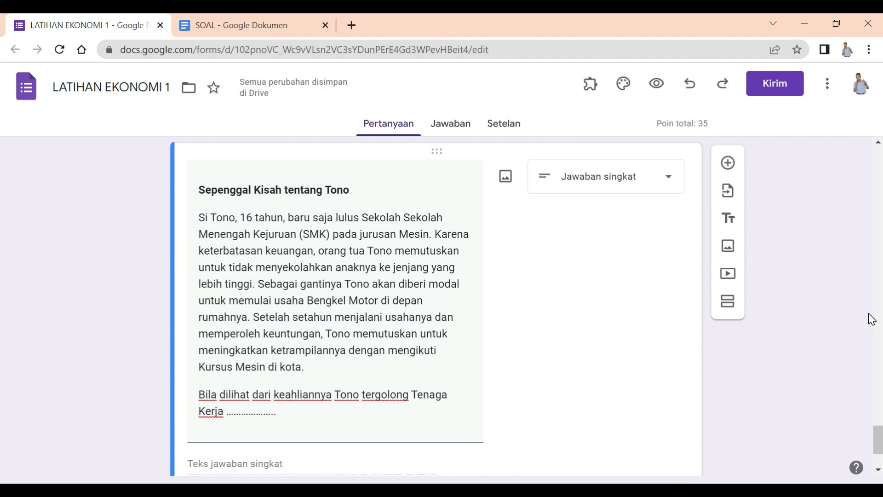
{"action": "scroll", "coordinate": [2, 453], "scroll_direction": "down", "scroll_amount": 2}
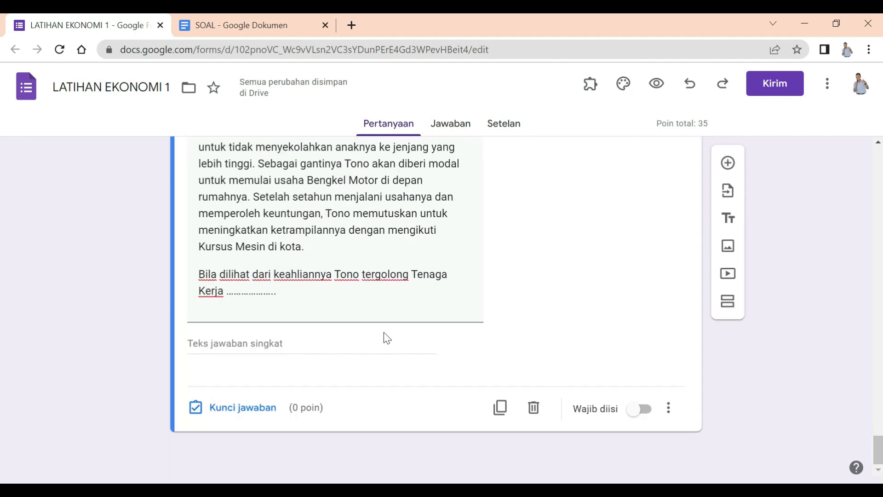
{"action": "left_click", "coordinate": [247, 408]}
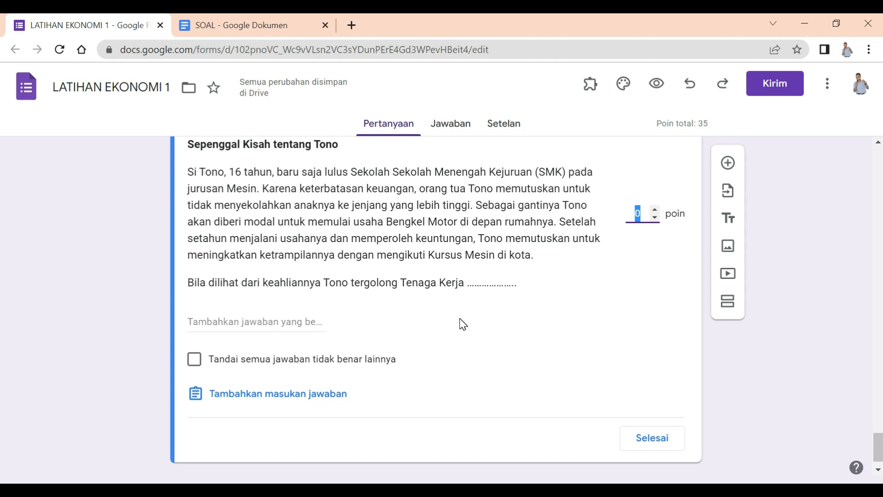
Step: Copy "Tenaga Kerja Terdidik" from the SOAL document into the question's answer key as the first correct answer
{"action": "left_click", "coordinate": [256, 26]}
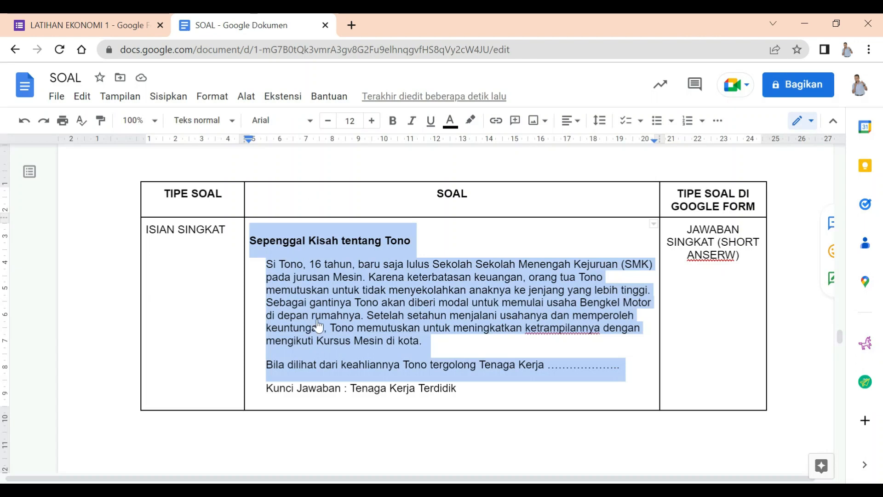
{"action": "left_click_drag", "start_coordinate": [351, 388], "coordinate": [456, 389]}
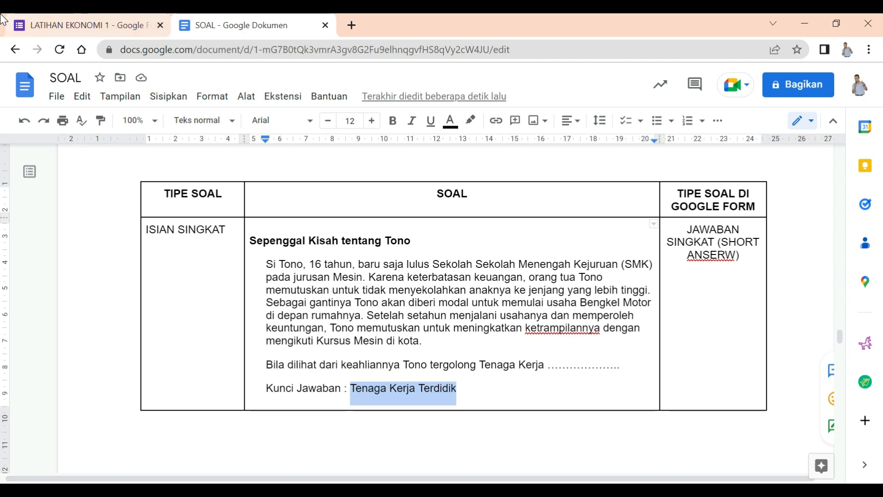
{"action": "left_click", "coordinate": [87, 25]}
{"action": "left_click", "coordinate": [230, 322]}
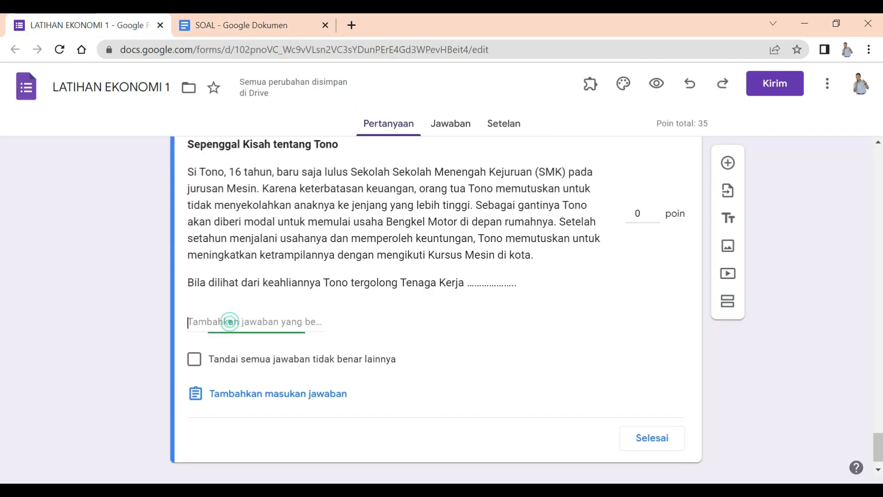
{"action": "key", "text": "ctrl+v"}
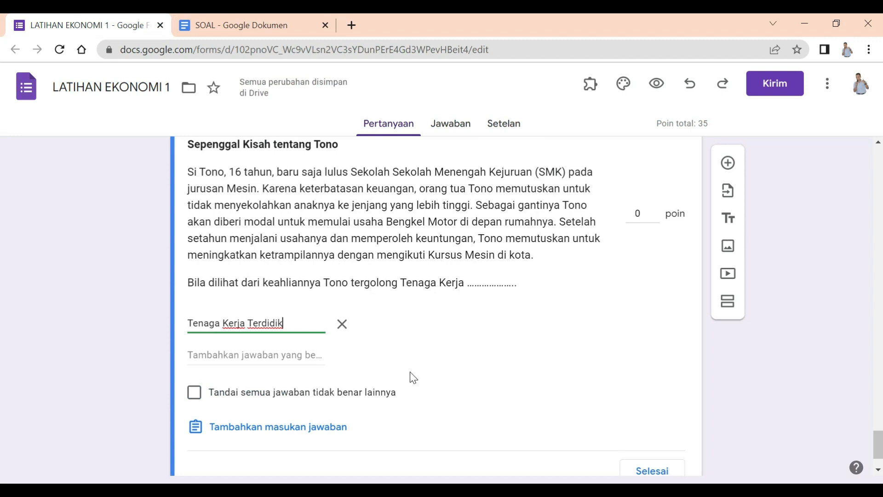
Step: Add the uppercase variant "TENAGA KERJA TERDIDIK" as a second correct answer
{"action": "left_click", "coordinate": [233, 354]}
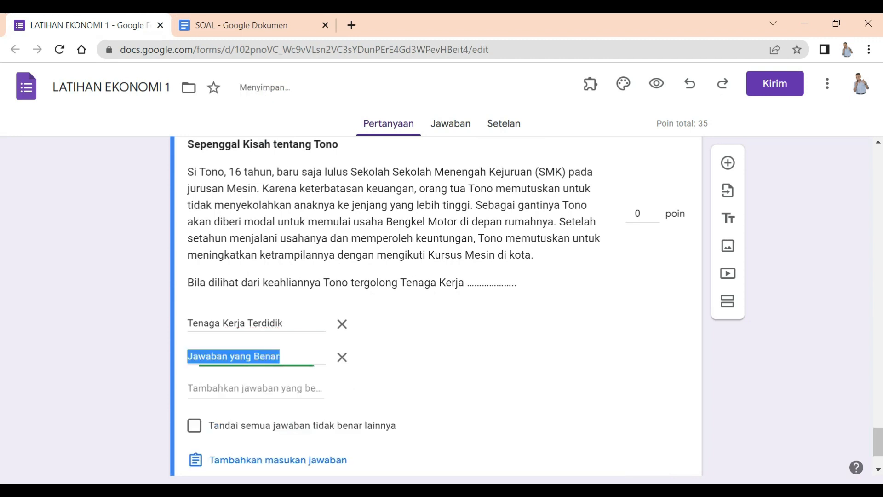
{"action": "key", "text": "Caps_Lock"}
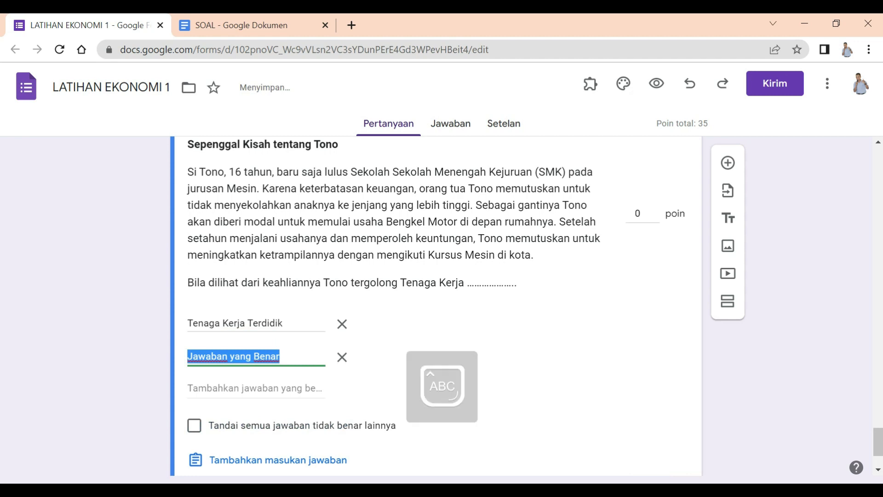
{"action": "type", "text": "TENAGA"}
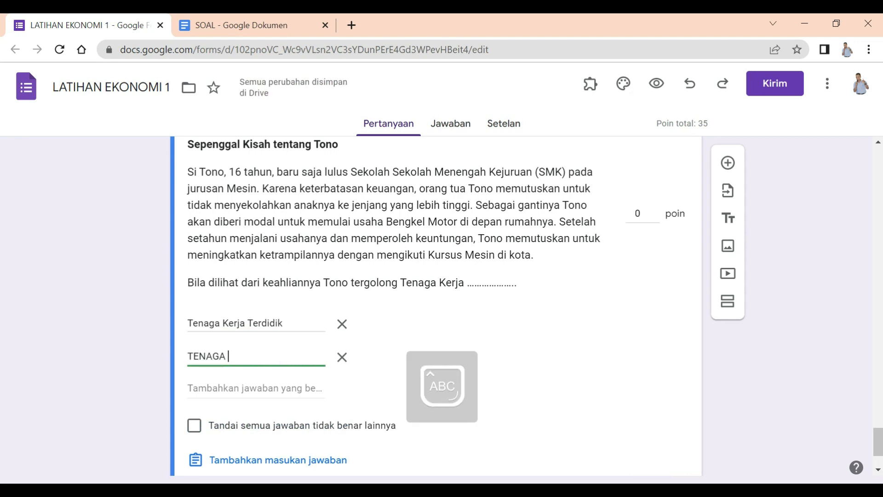
{"action": "type", "text": " KERJA"}
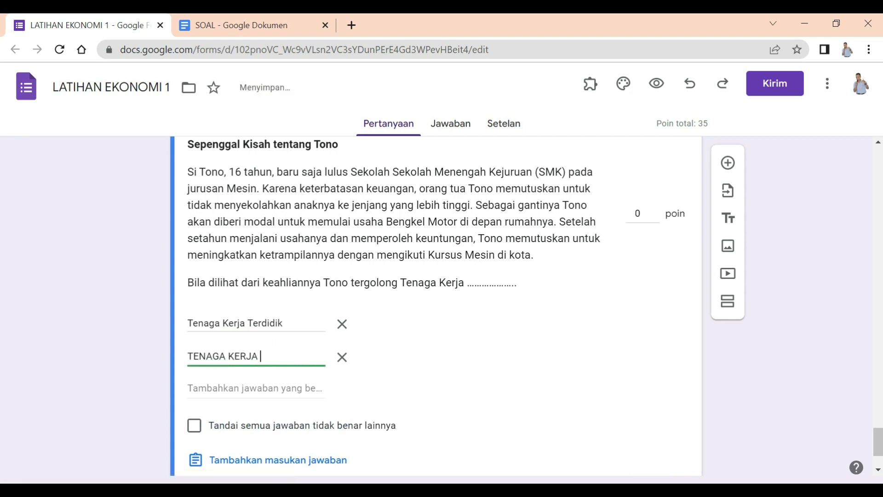
{"action": "type", "text": " TERDIDIK"}
Step: Add the lowercase variant "tenaga kerja terdidik" as the third correct answer
{"action": "left_click", "coordinate": [276, 386]}
{"action": "key", "text": "Caps_Lock"}
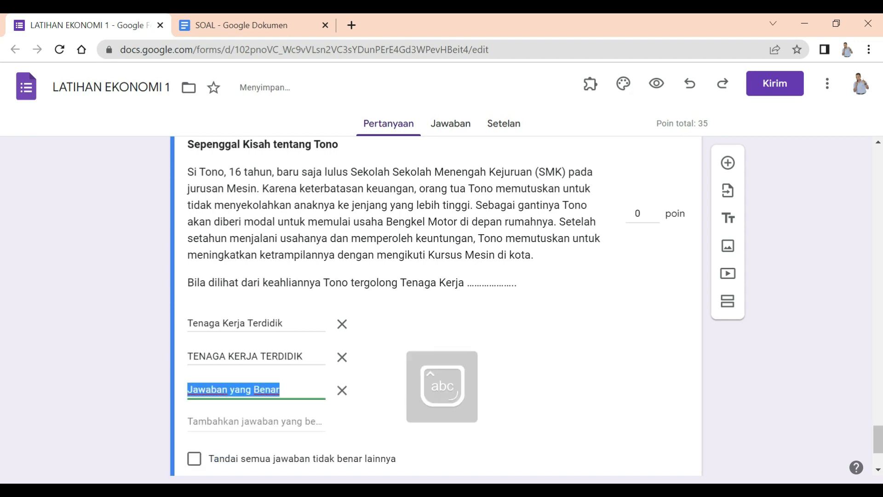
{"action": "type", "text": "te"}
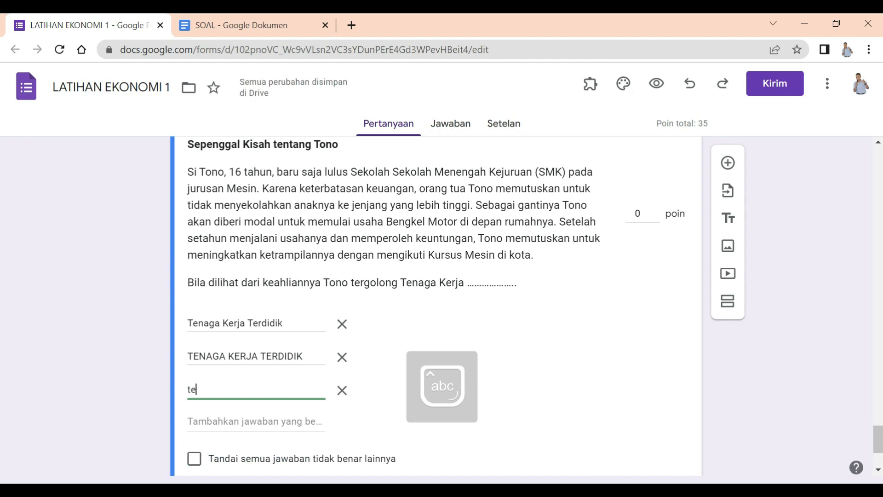
{"action": "type", "text": "naga kerja "}
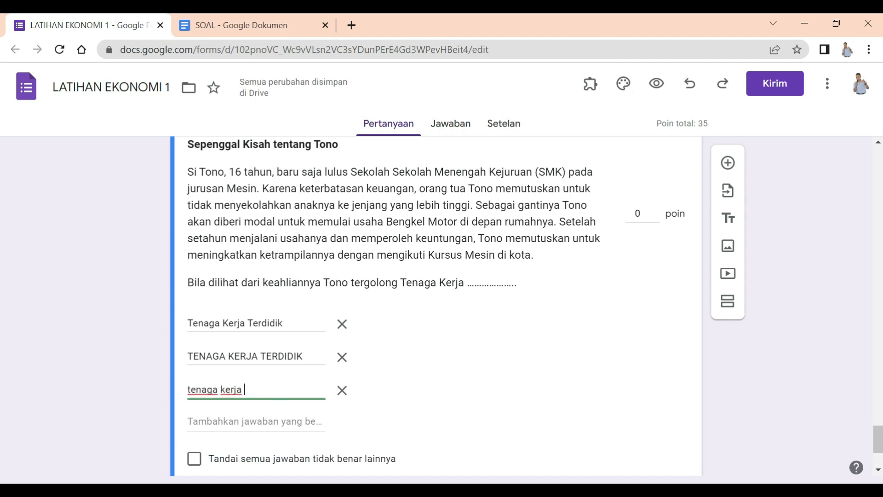
{"action": "type", "text": "terdid"}
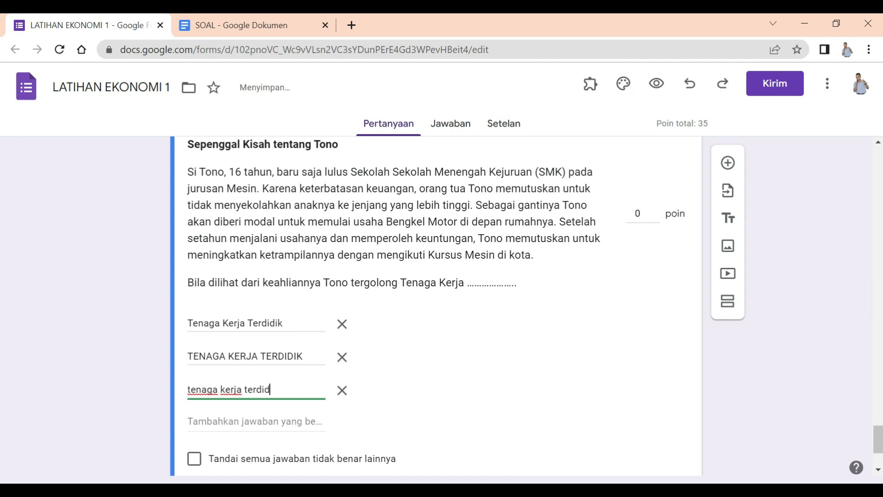
{"action": "type", "text": "ik"}
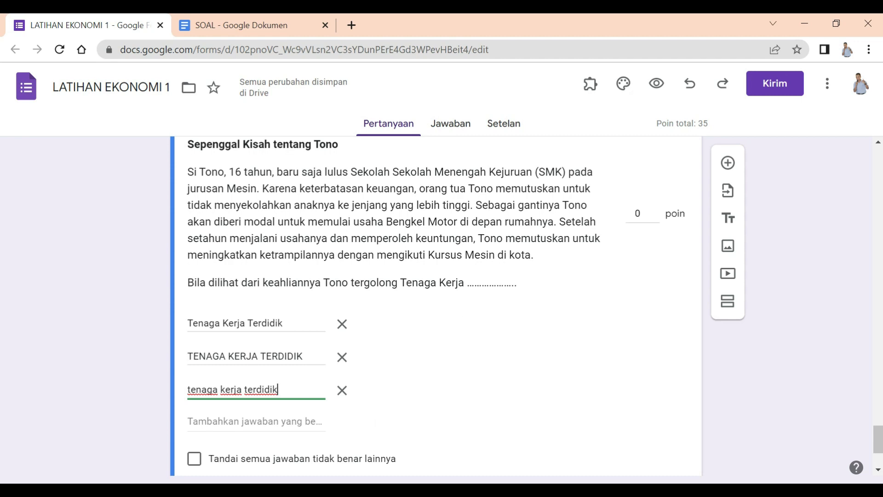
Step: Add the shortened variant "Terdidik" as the fourth correct answer
{"action": "left_click", "coordinate": [283, 422]}
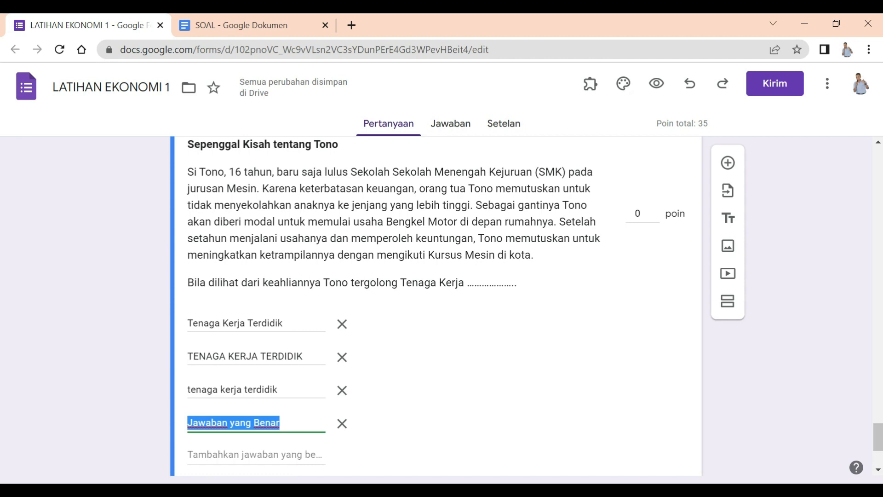
{"action": "key", "text": "Caps_Lock"}
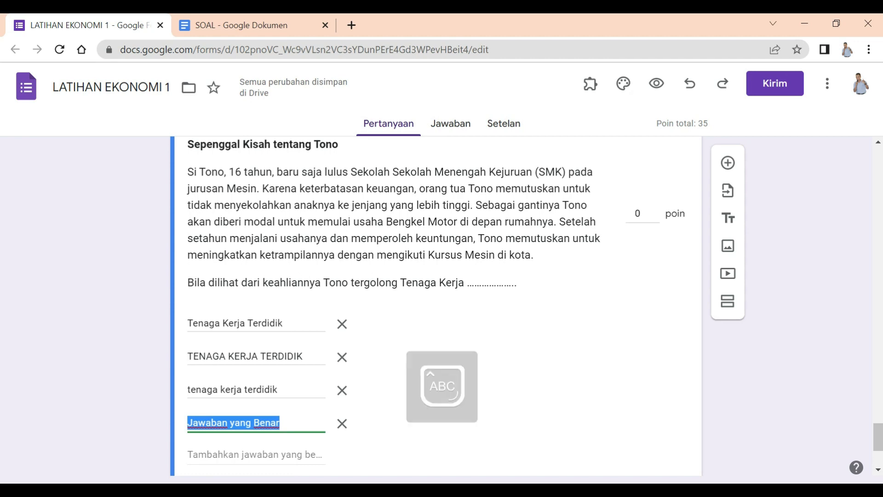
{"action": "type", "text": "TERDIDIK"}
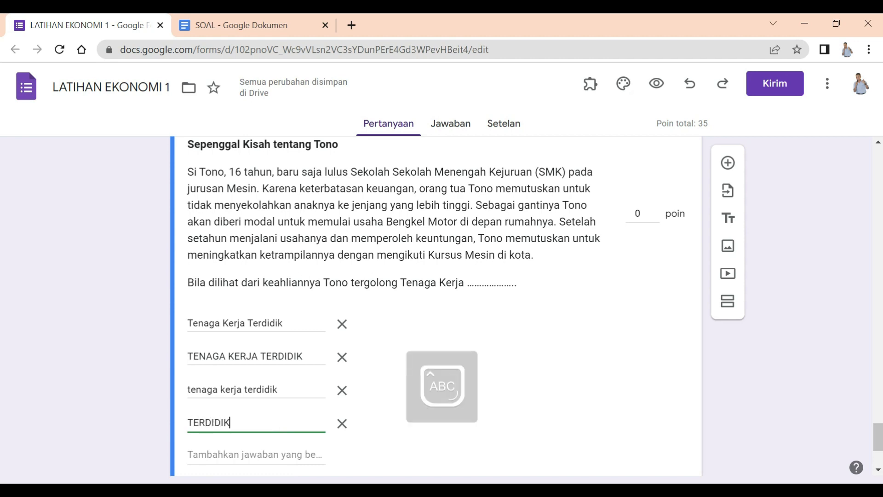
{"action": "key", "text": "Return"}
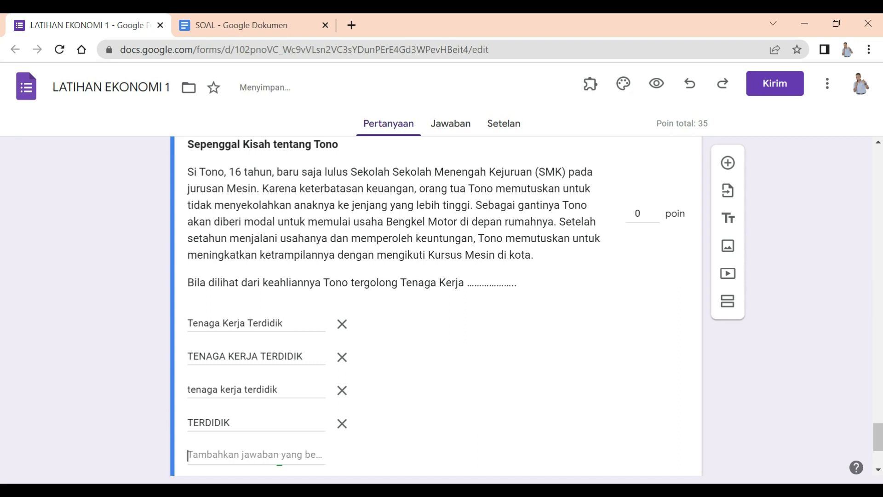
{"action": "type", "text": "t"}
{"action": "key", "text": "BackSpace"}
{"action": "key", "text": "BackSpace"}
{"action": "key", "text": "BackSpace"}
{"action": "key", "text": "BackSpace"}
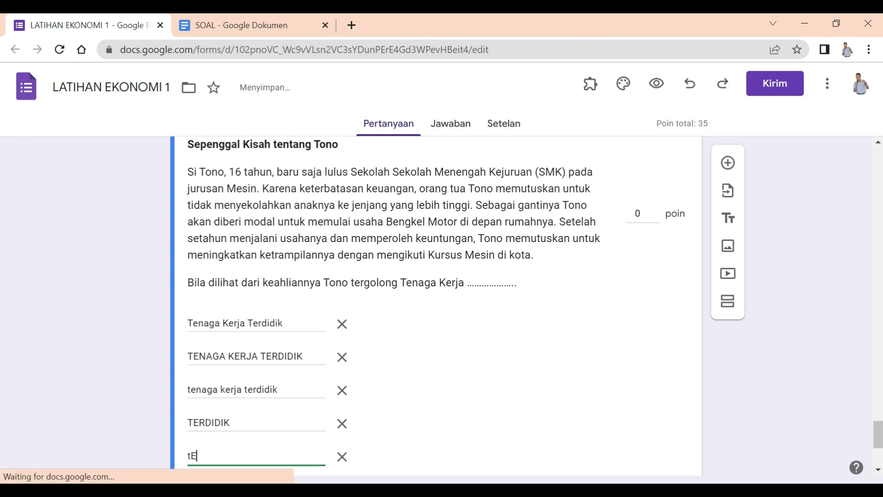
{"action": "key", "text": "Caps_Lock"}
{"action": "type", "text": "Terdidik"}
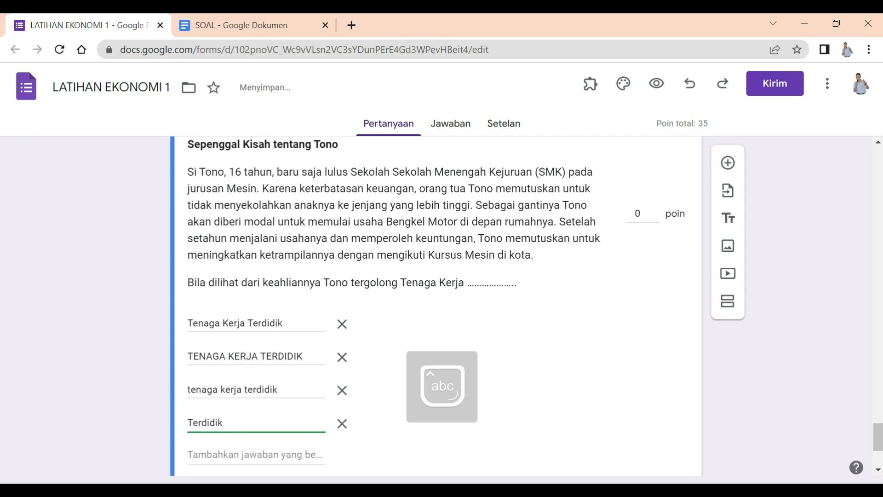
{"action": "key", "text": "Return"}
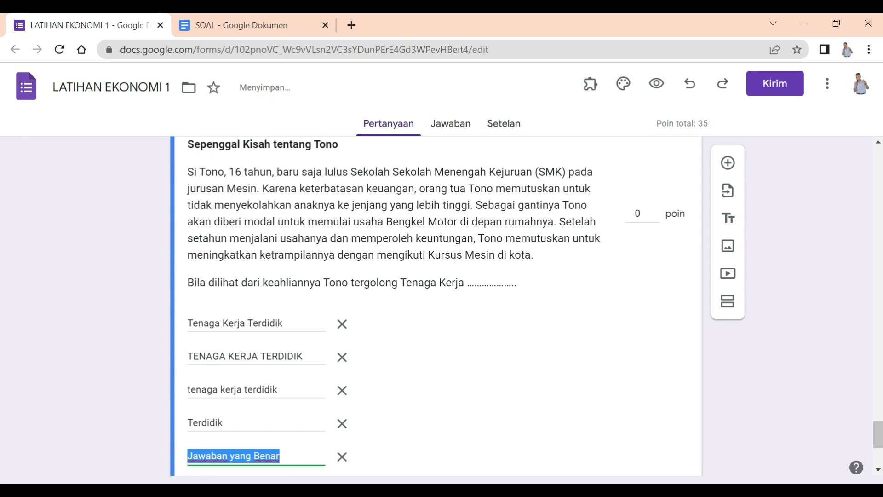
Step: Add the uppercase short variant "TERDIDIK" as the fifth correct answer
{"action": "key", "text": "Caps_Lock"}
{"action": "type", "text": "TERDIDI"}
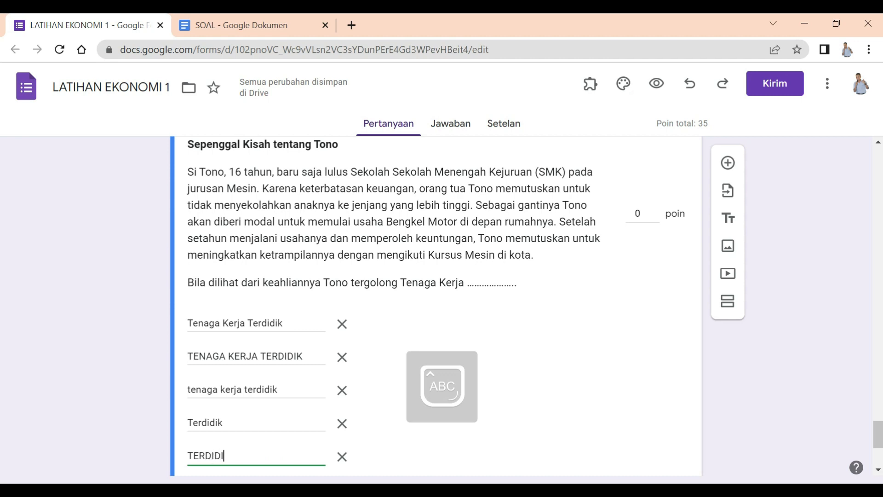
{"action": "type", "text": "K"}
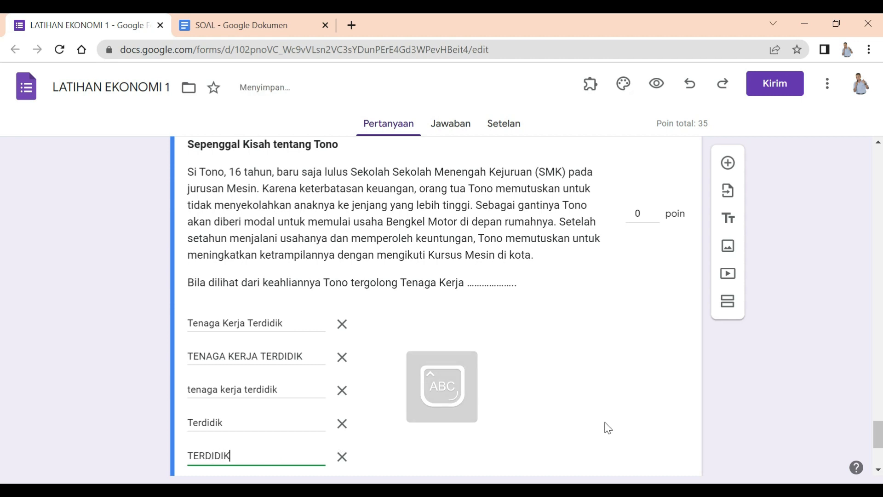
{"action": "left_click", "coordinate": [751, 389]}
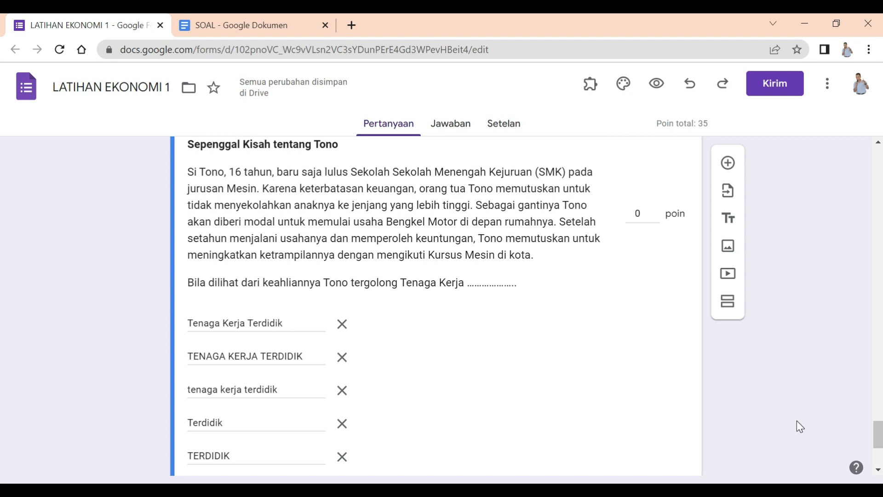
Step: Set the question's score to 5 points and finish editing its answer key
{"action": "scroll", "coordinate": [2, 442], "scroll_direction": "down", "scroll_amount": 3}
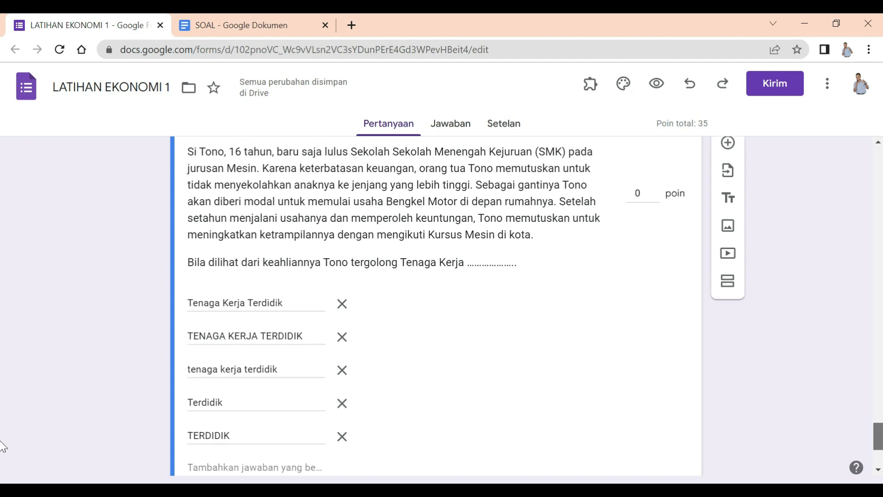
{"action": "scroll", "coordinate": [1, 441], "scroll_direction": "up", "scroll_amount": 2}
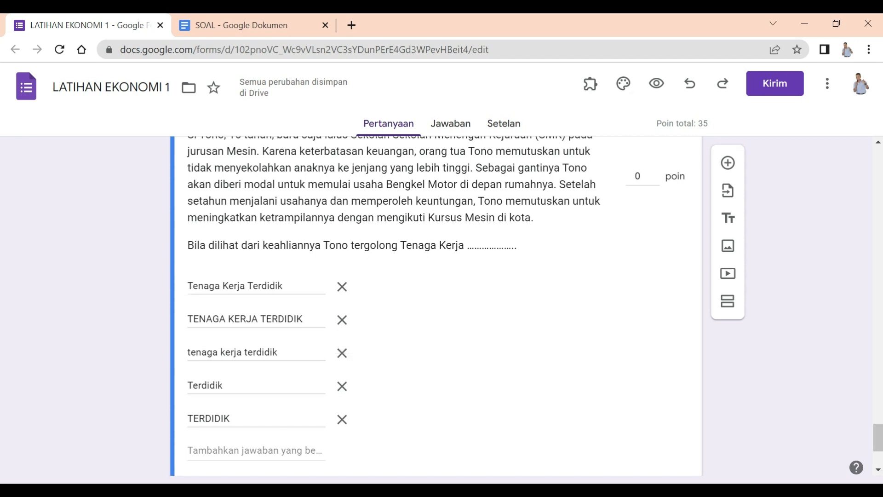
{"action": "left_click", "coordinate": [638, 176]}
{"action": "type", "text": "5"}
{"action": "left_click", "coordinate": [780, 342]}
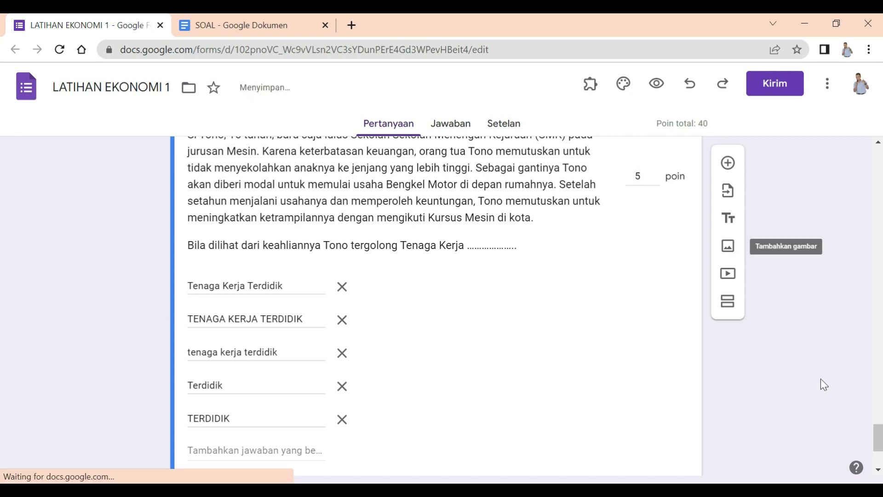
{"action": "scroll", "coordinate": [1, 452], "scroll_direction": "down", "scroll_amount": 3}
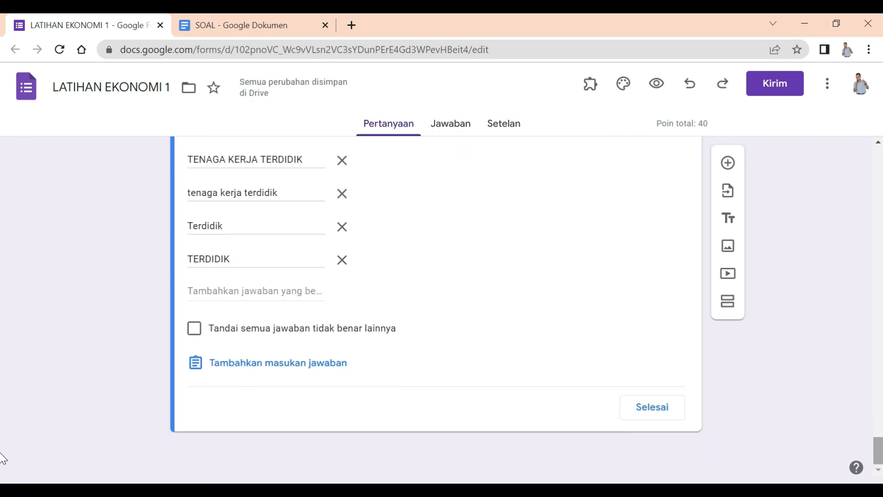
{"action": "left_click", "coordinate": [663, 413]}
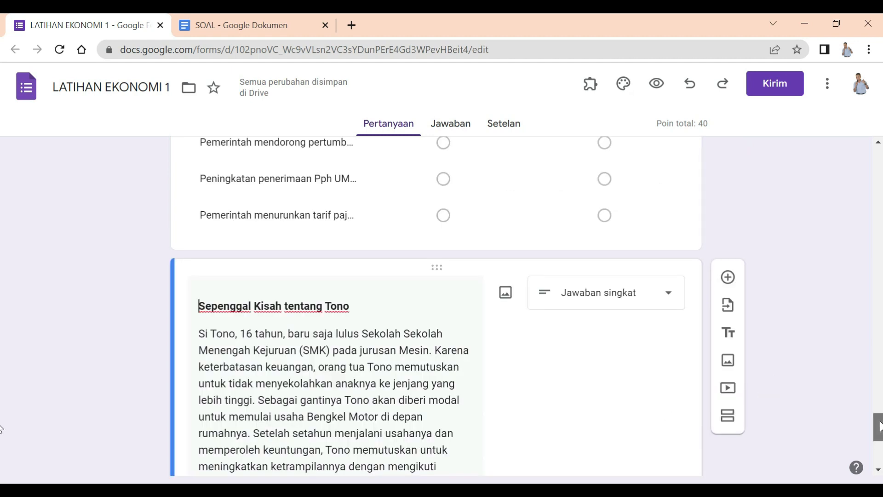
Step: Make the short-answer question required and give it the description "Harap menulis jawaban anda dengan huruf kapital."
{"action": "scroll", "coordinate": [2, 441], "scroll_direction": "down", "scroll_amount": 6}
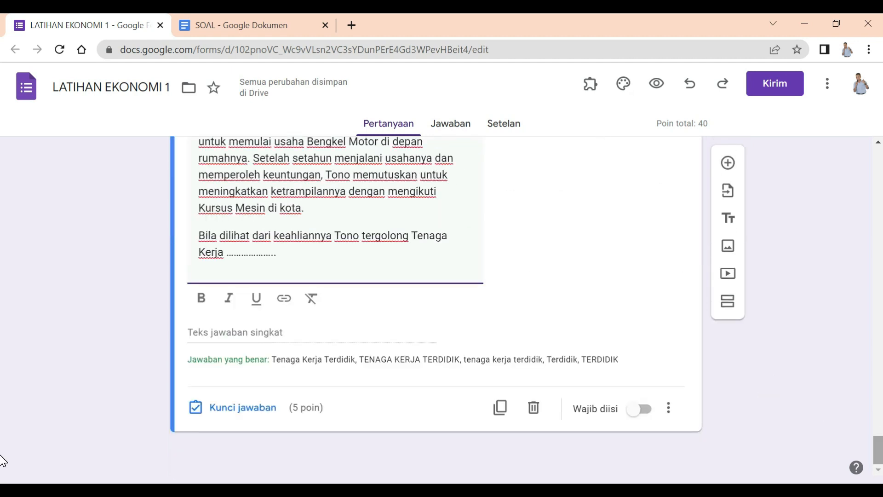
{"action": "left_click", "coordinate": [644, 417]}
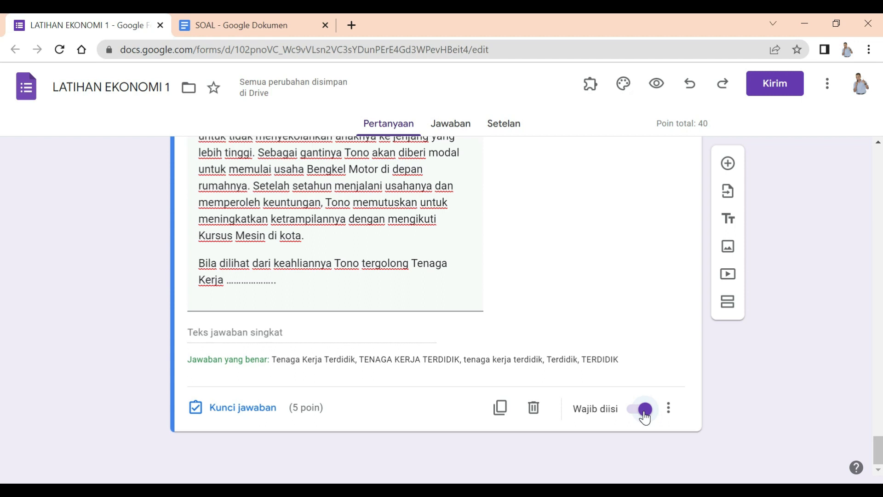
{"action": "left_click", "coordinate": [672, 413]}
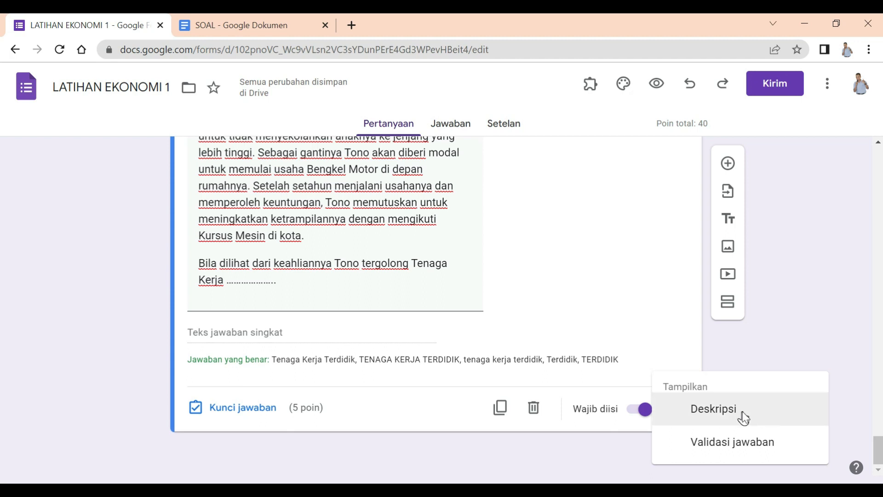
{"action": "left_click", "coordinate": [742, 411]}
{"action": "key", "text": "Caps_Lock"}
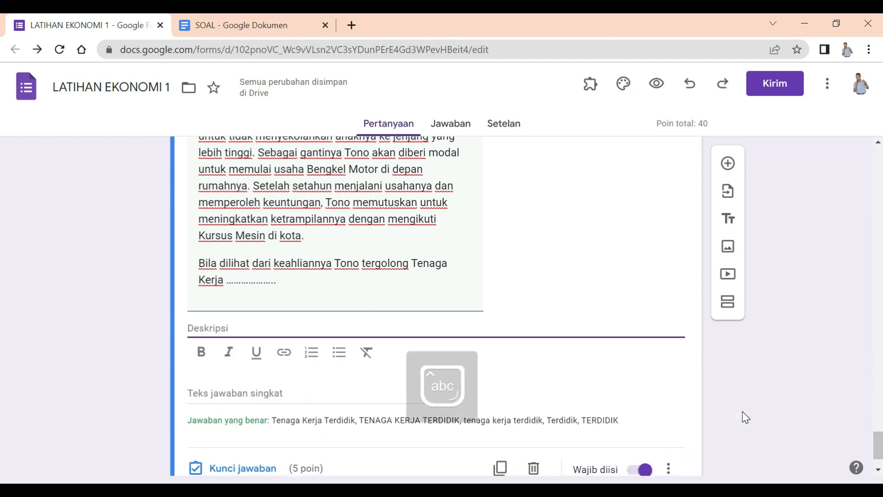
{"action": "type", "text": "Harap menul"}
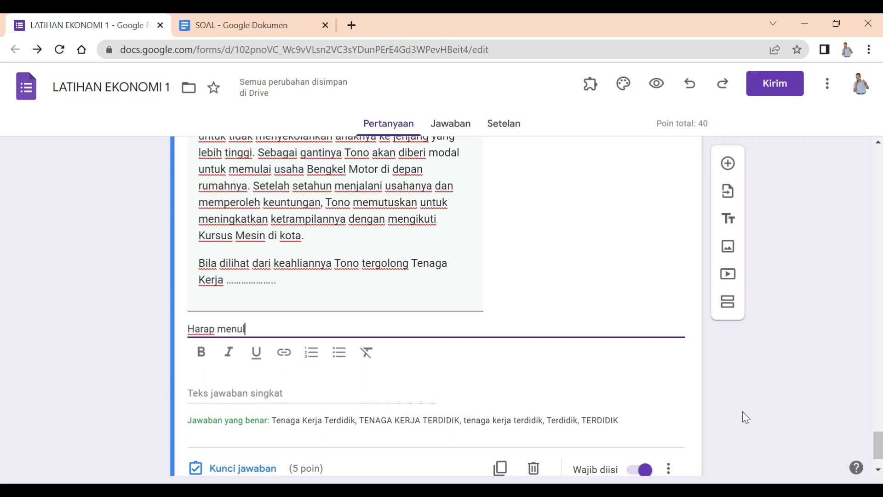
{"action": "type", "text": "is jawaban anda"}
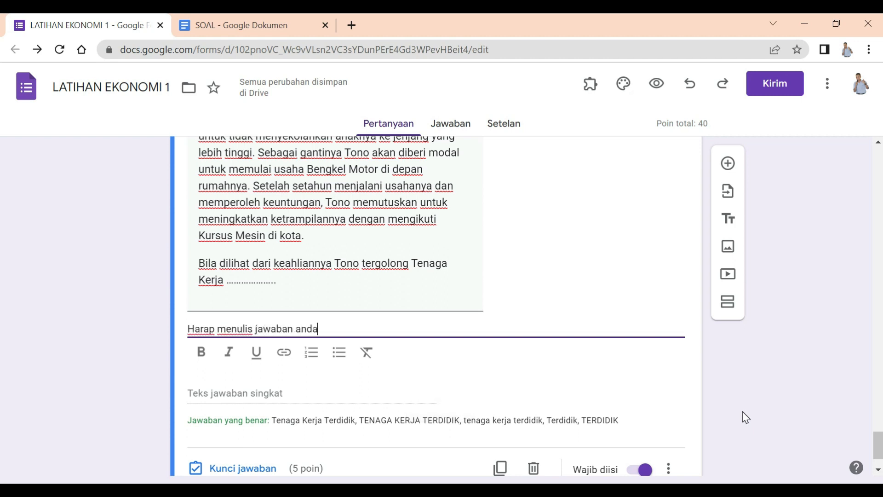
{"action": "type", "text": " dengan huru"}
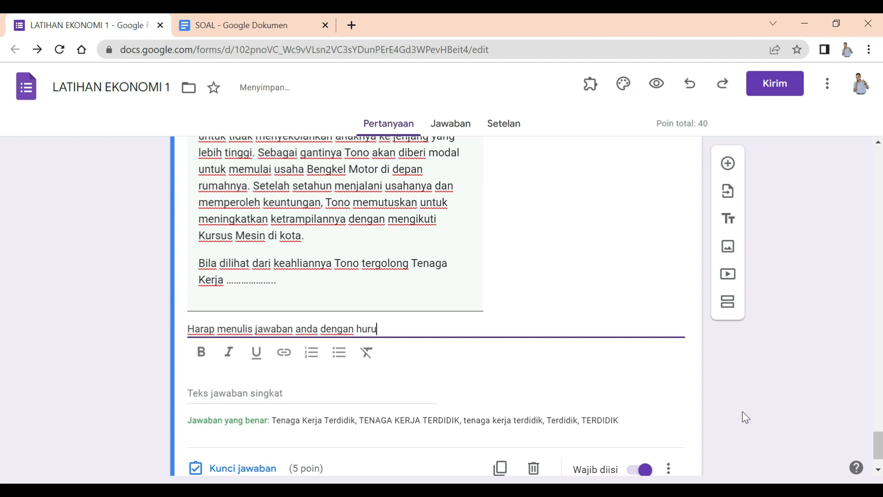
{"action": "type", "text": "f kapital."}
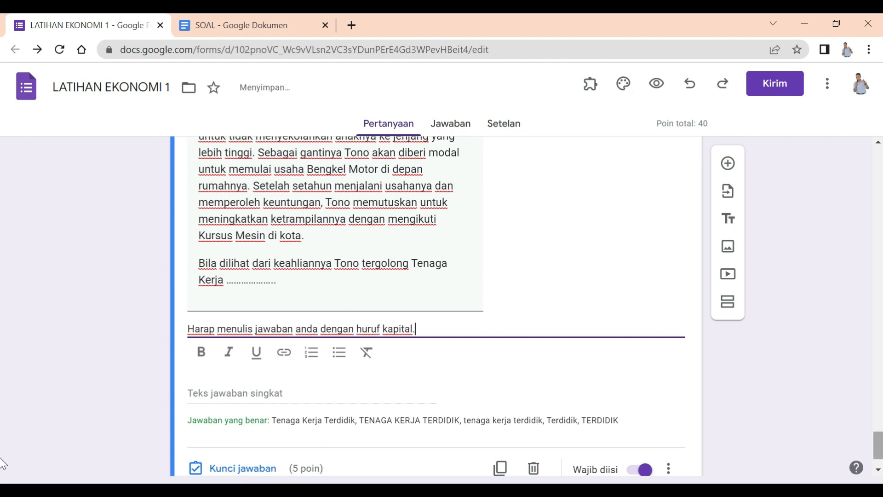
{"action": "left_click", "coordinate": [797, 389]}
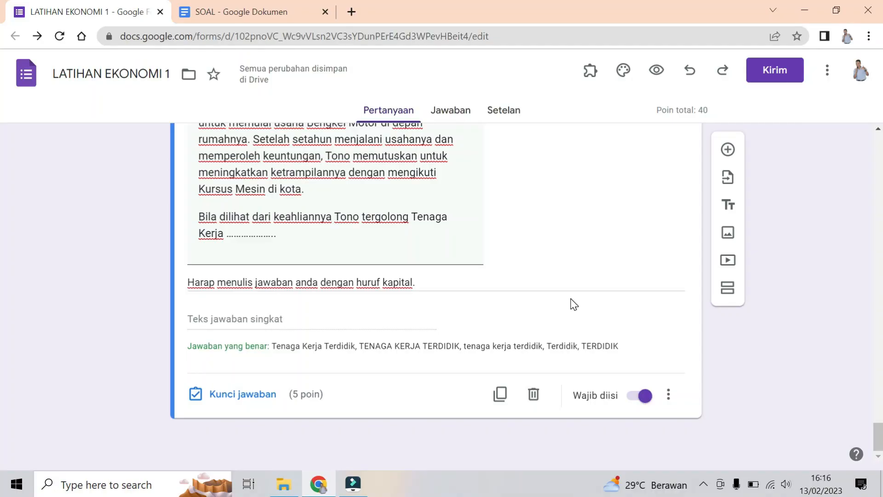
{"action": "left_click", "coordinate": [333, 237]}
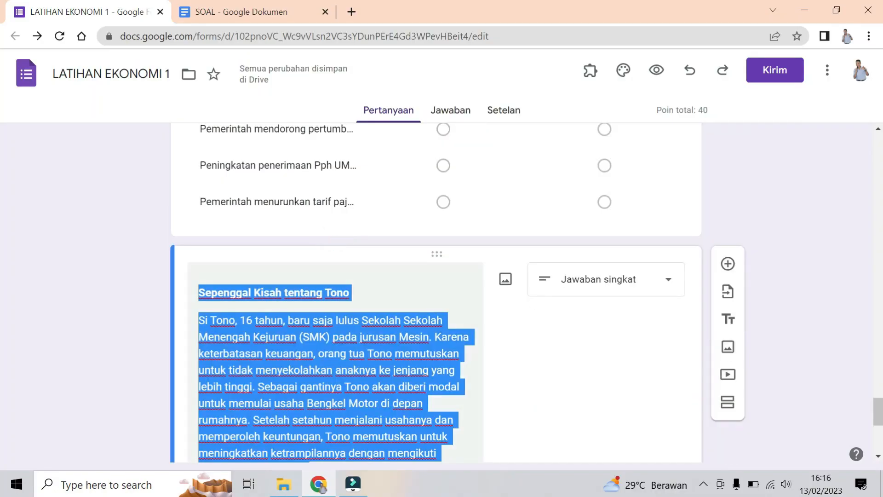
{"action": "left_click", "coordinate": [369, 369]}
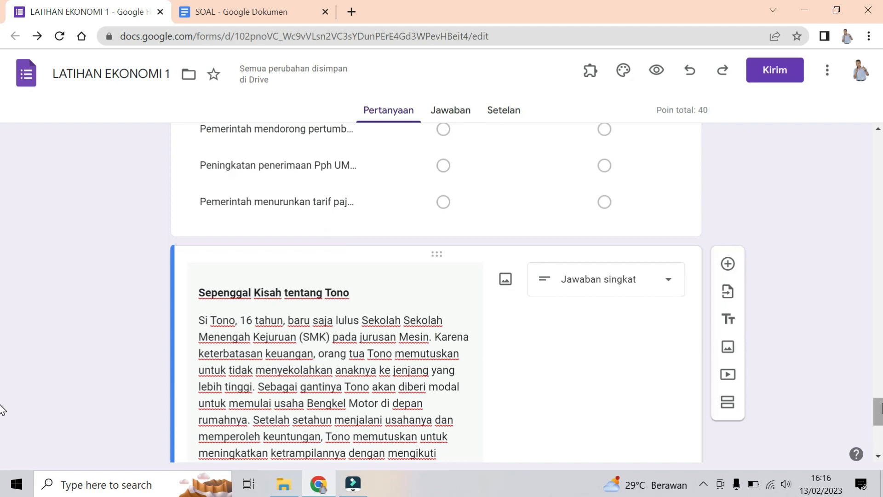
{"action": "scroll", "coordinate": [1, 410], "scroll_direction": "down", "scroll_amount": 6}
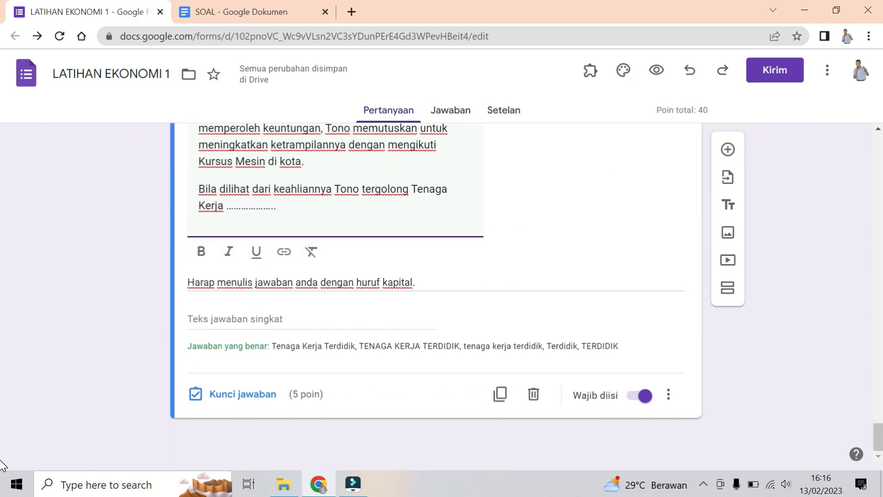
Step: Copy the full URAIAN question text, from the heading "UMKM DI INDONESIA" through "Jelaskan alasanmu!", from the SOAL document
{"action": "left_click", "coordinate": [208, 4]}
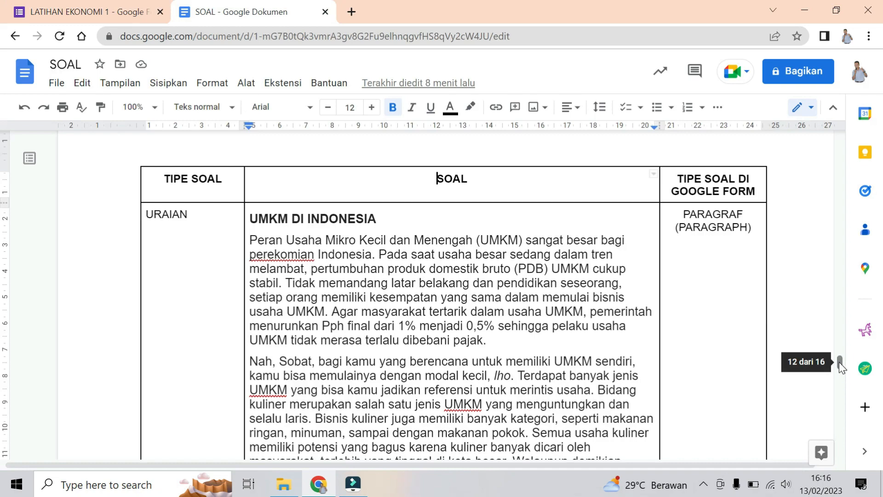
{"action": "mouse_move", "coordinate": [839, 363]}
{"action": "left_mouse_down"}
{"action": "mouse_move", "coordinate": [839, 379]}
{"action": "mouse_move", "coordinate": [839, 361]}
{"action": "left_mouse_up"}
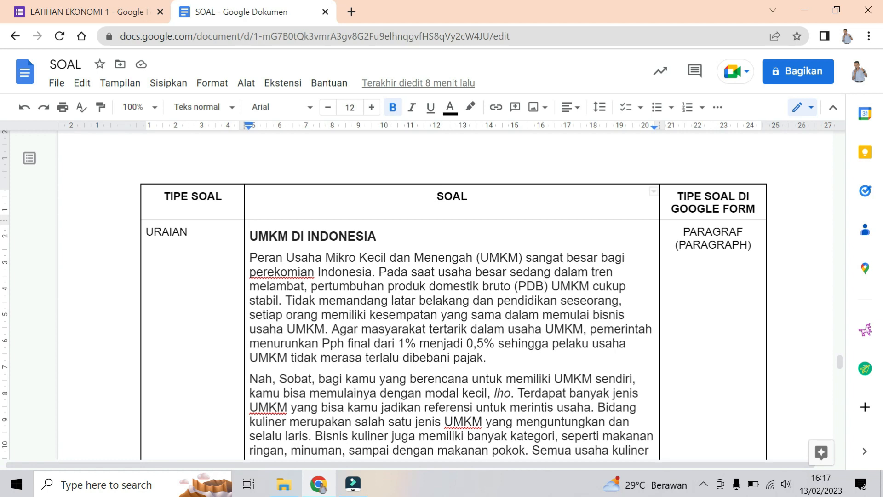
{"action": "left_click_drag", "start_coordinate": [249, 235], "coordinate": [588, 235]}
{"action": "right_click", "coordinate": [562, 230]}
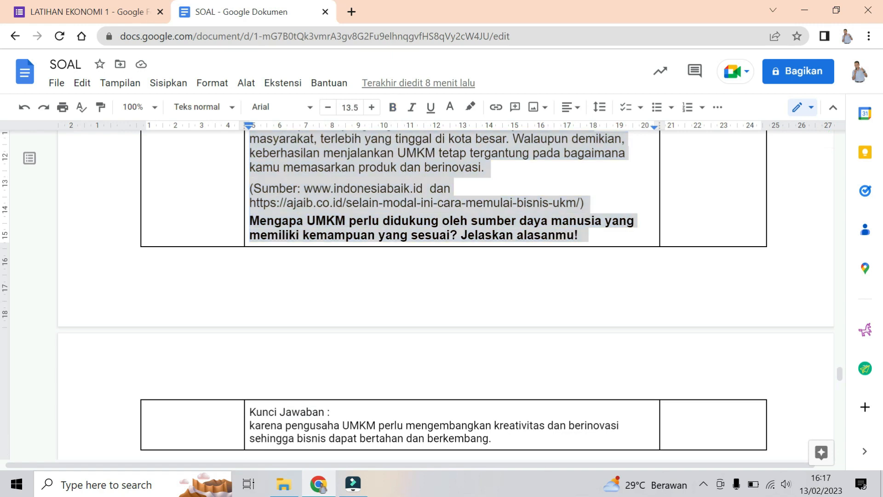
{"action": "left_click", "coordinate": [434, 146]}
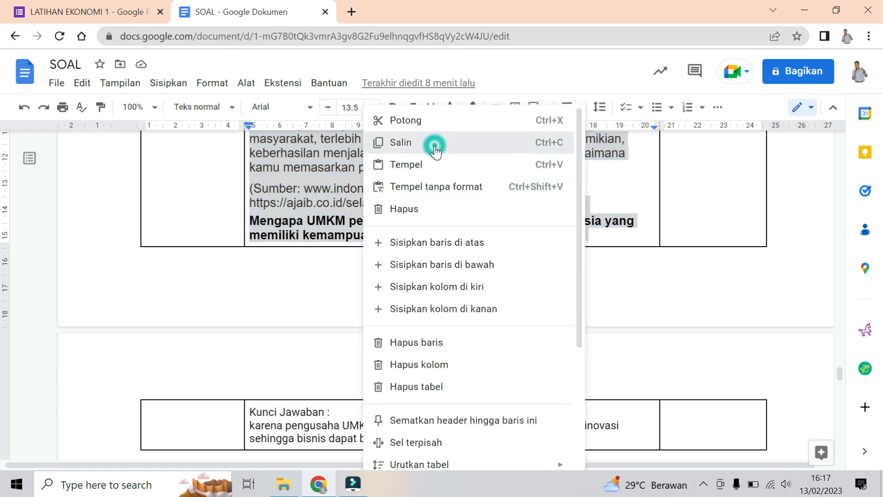
Step: Add a new question after the short-answer question in LATIHAN EKONOMI 1 and paste the copied UMKM text as its question
{"action": "left_click", "coordinate": [75, 6]}
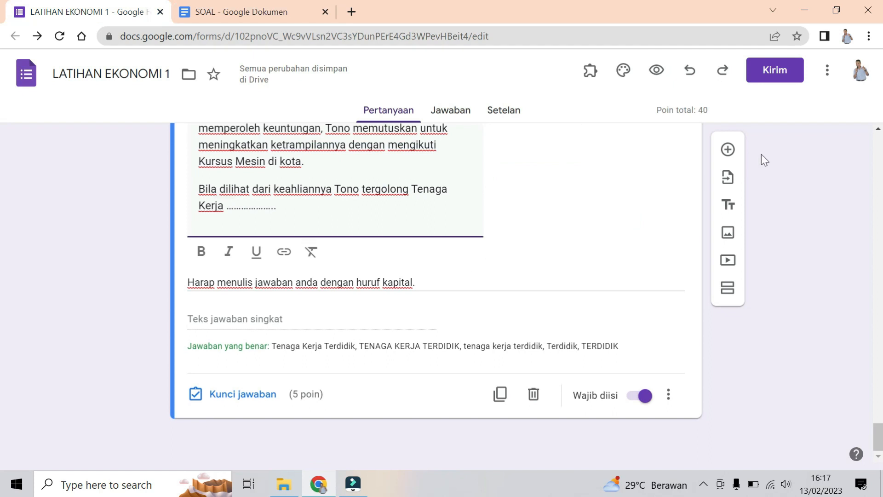
{"action": "left_click", "coordinate": [730, 151]}
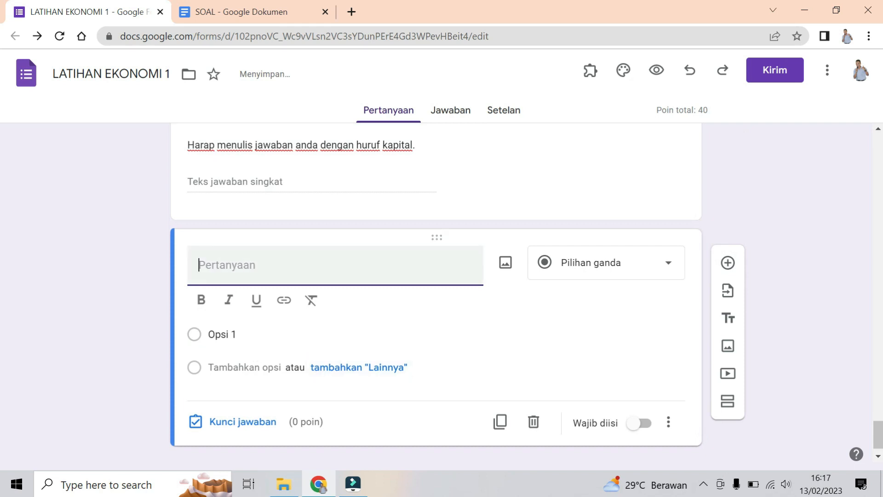
{"action": "left_click", "coordinate": [261, 272]}
{"action": "right_click", "coordinate": [262, 272]}
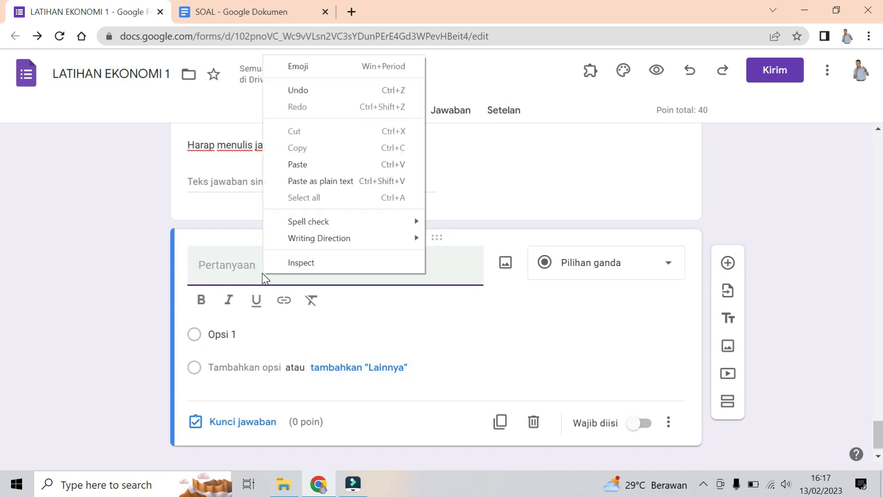
{"action": "left_click", "coordinate": [344, 163]}
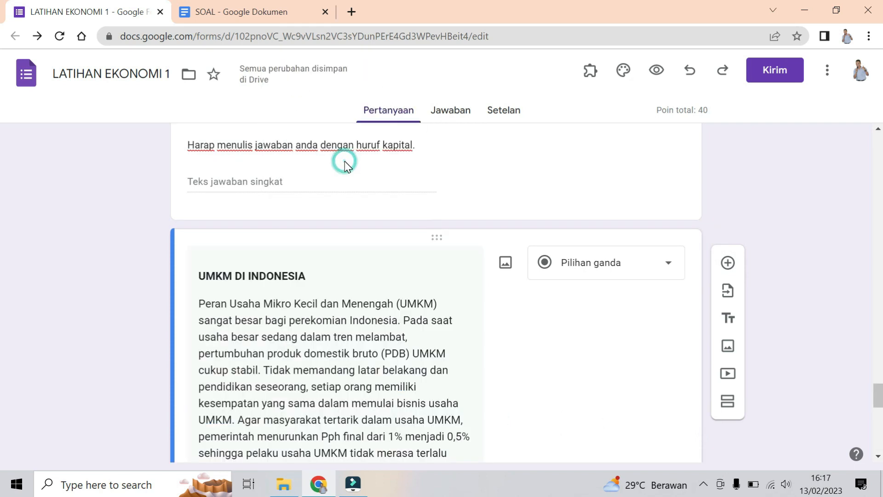
{"action": "left_click", "coordinate": [391, 280]}
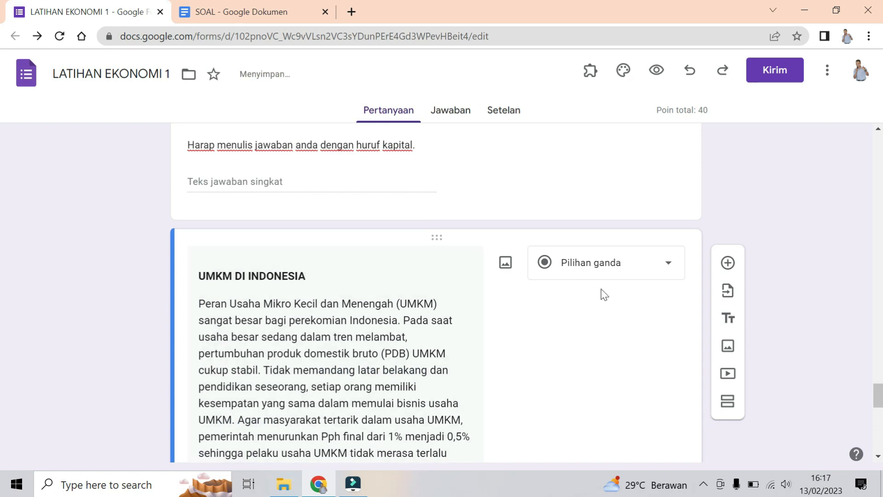
Step: Change the UMKM DI INDONESIA question's type to Paragraf
{"action": "scroll", "coordinate": [2, 427], "scroll_direction": "down", "scroll_amount": 8}
{"action": "left_click", "coordinate": [220, 417]}
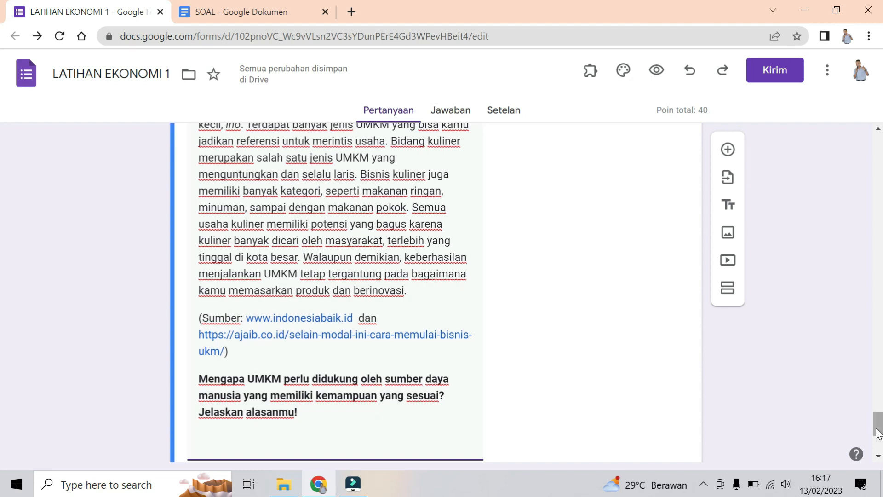
{"action": "left_click_drag", "start_coordinate": [877, 419], "coordinate": [878, 407]}
{"action": "scroll", "coordinate": [878, 407], "scroll_direction": "up", "scroll_amount": 5}
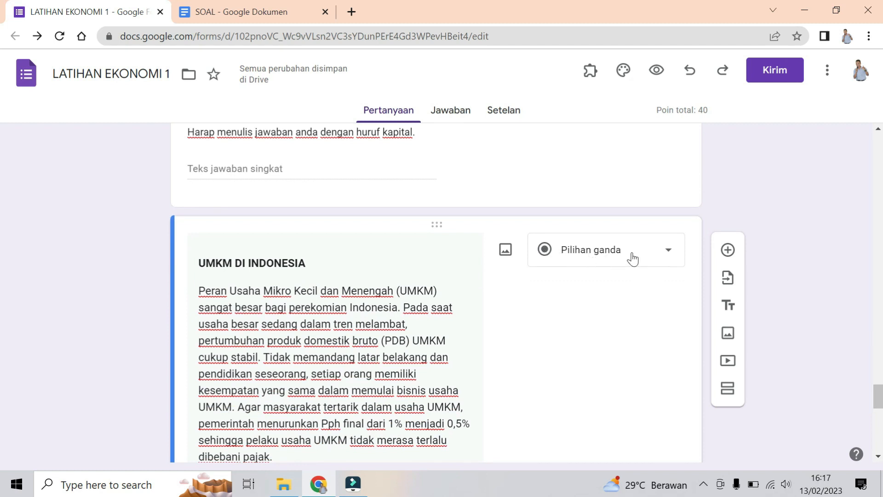
{"action": "left_click", "coordinate": [647, 259]}
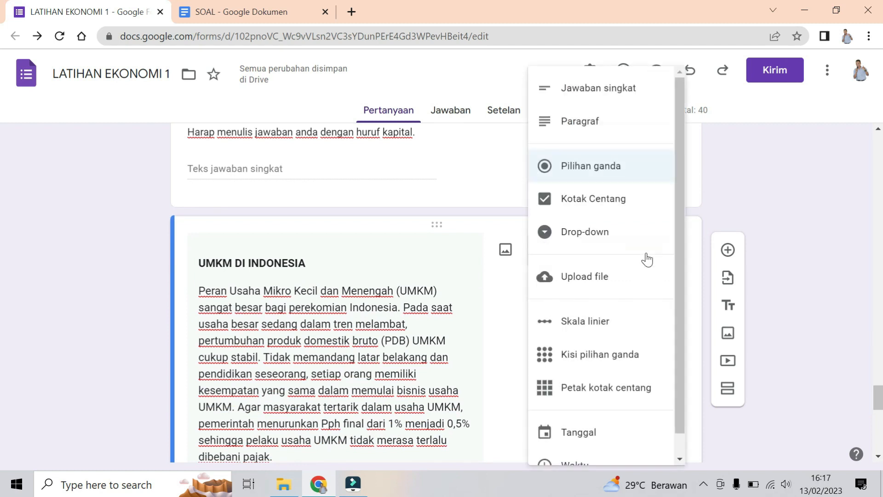
{"action": "left_click", "coordinate": [597, 132]}
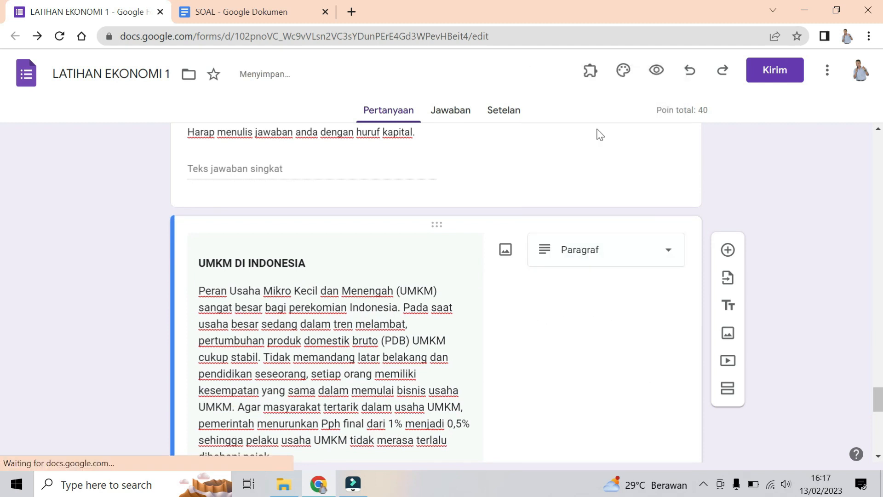
Step: Copy the URAIAN question's answer text below "Kunci Jawaban :" in the SOAL document, without that label
{"action": "left_click_drag", "start_coordinate": [879, 395], "coordinate": [882, 436]}
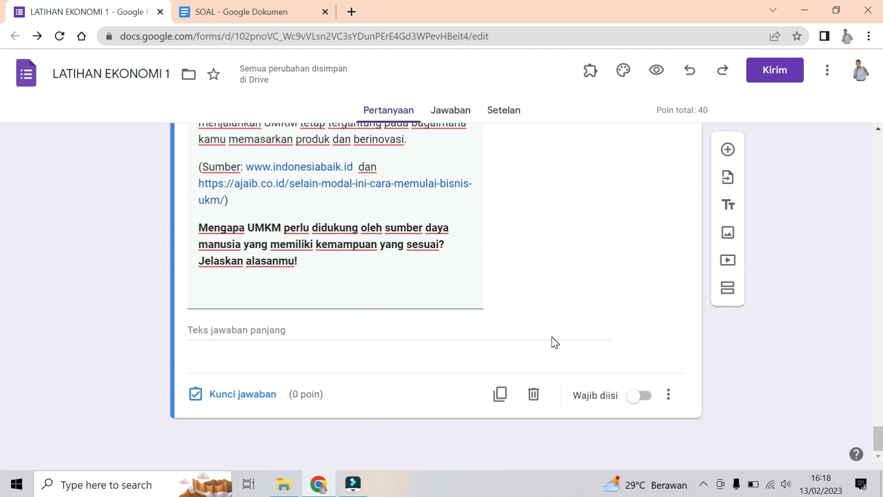
{"action": "left_click", "coordinate": [240, 2]}
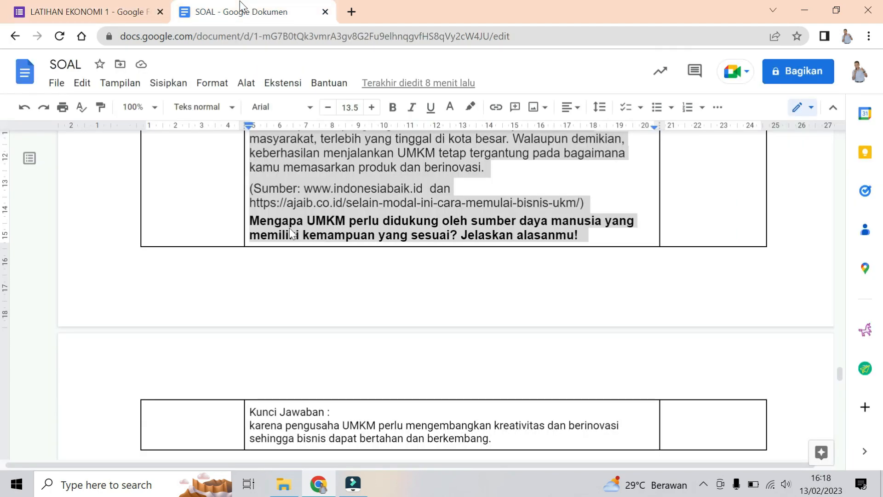
{"action": "left_click", "coordinate": [250, 426]}
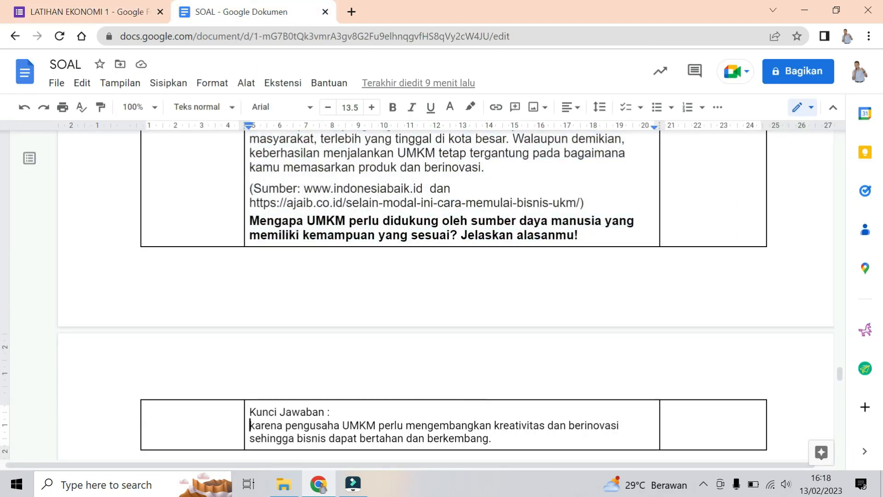
{"action": "left_click_drag", "start_coordinate": [249, 425], "coordinate": [491, 439]}
{"action": "key", "text": "ctrl+c"}
{"action": "right_click", "coordinate": [459, 432]}
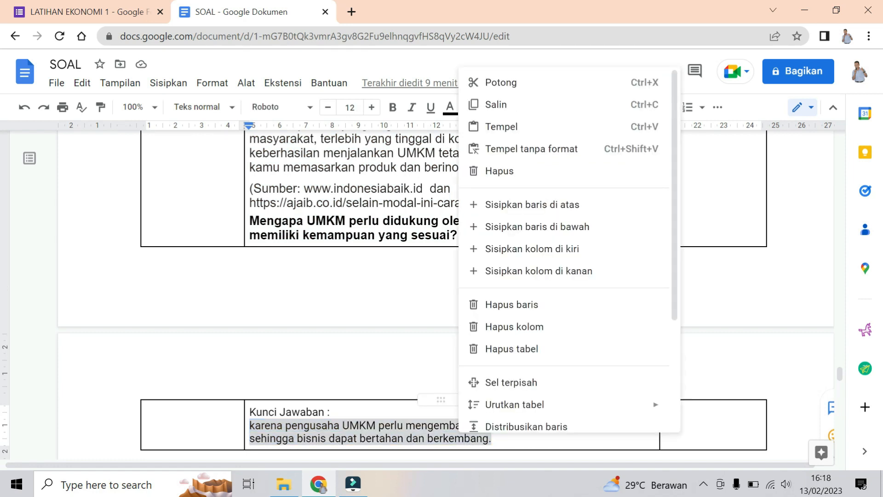
{"action": "left_click", "coordinate": [594, 113]}
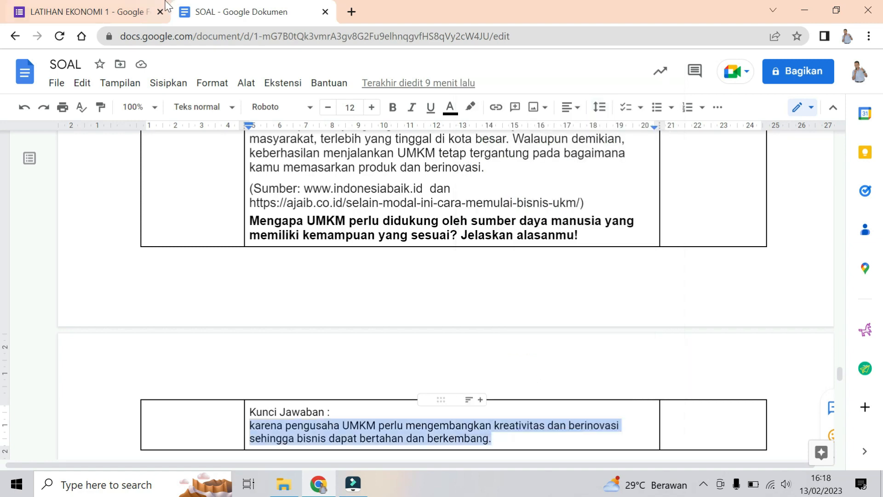
Step: Add the copied answer text as answer feedback in the UMKM question's answer key and save it
{"action": "left_click", "coordinate": [117, 6]}
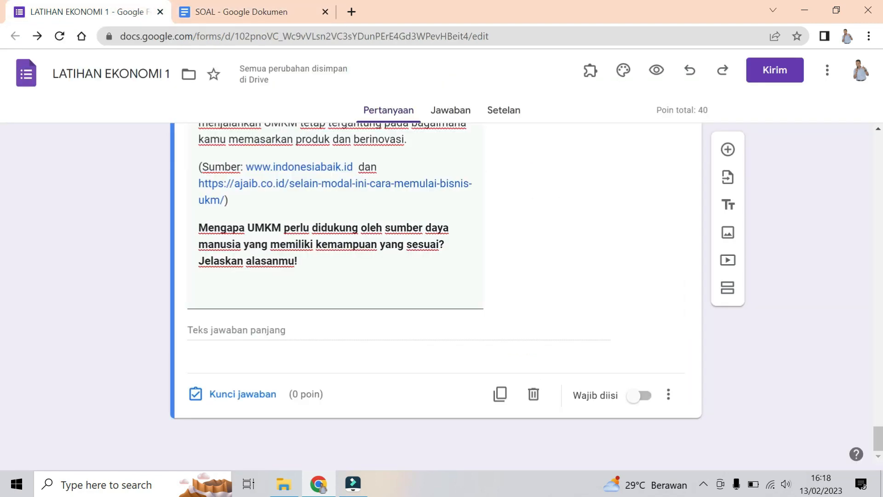
{"action": "left_click", "coordinate": [235, 394]}
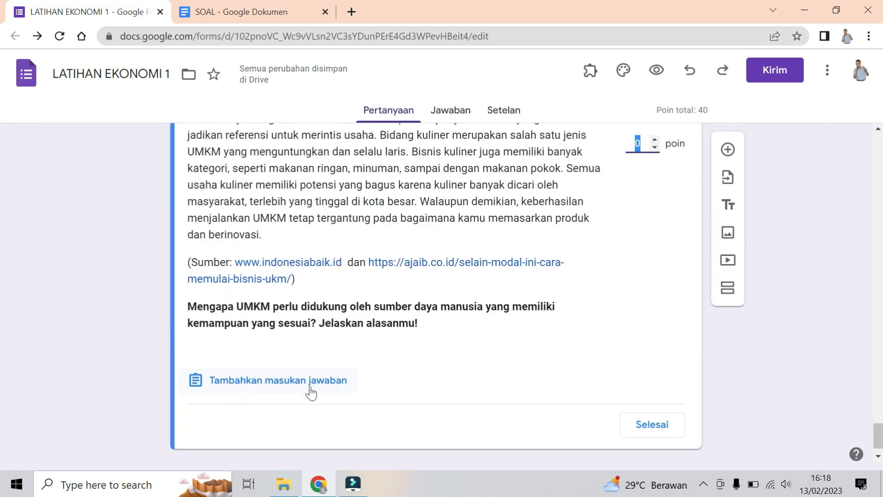
{"action": "left_click", "coordinate": [265, 382]}
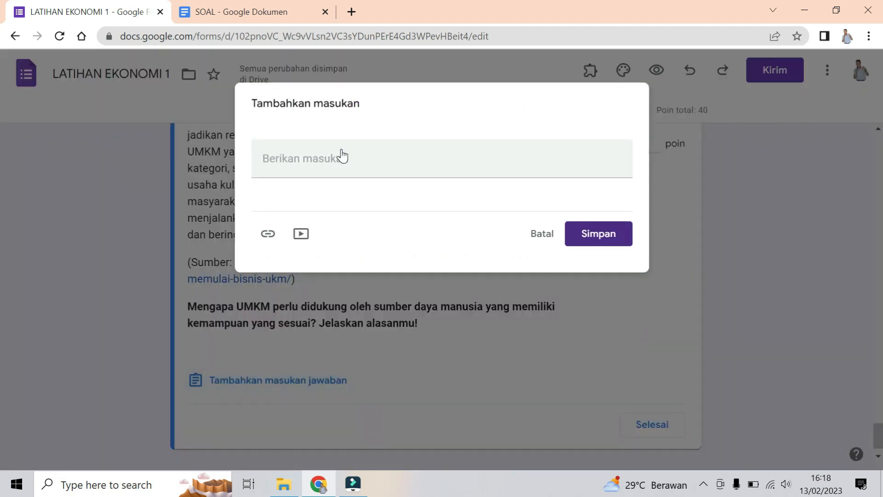
{"action": "left_click", "coordinate": [342, 152]}
{"action": "left_click", "coordinate": [288, 154]}
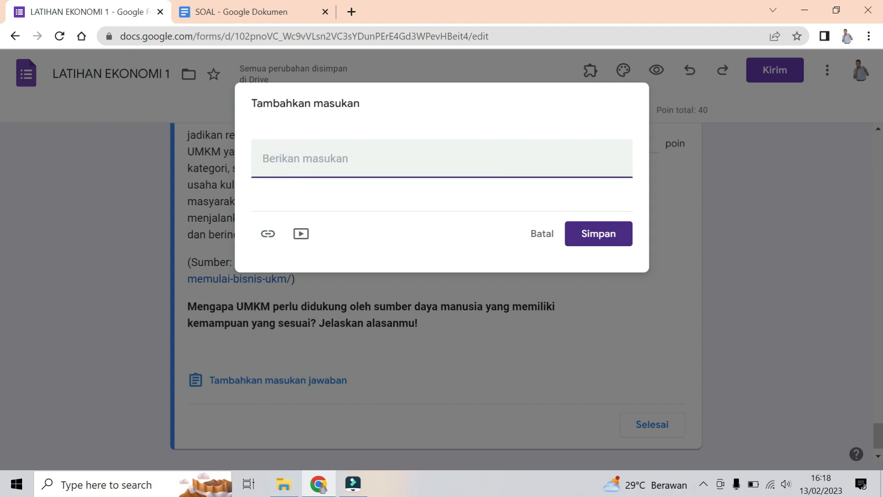
{"action": "key", "text": "ctrl+v"}
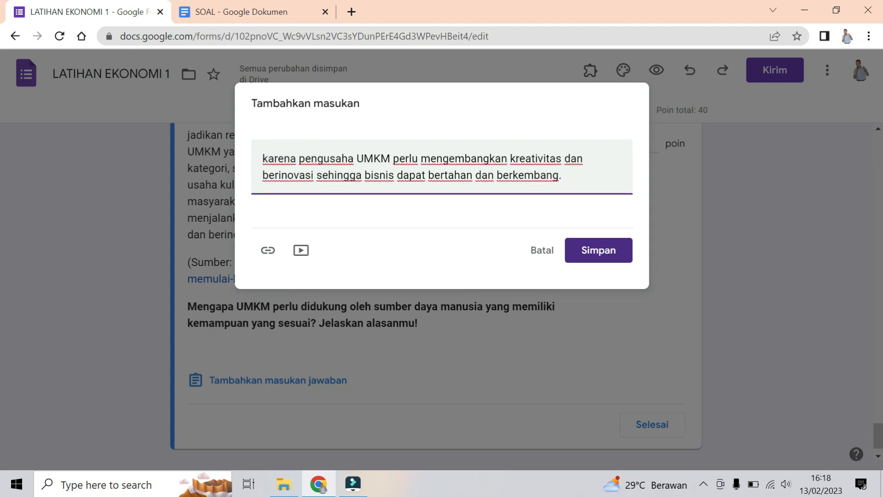
{"action": "left_click", "coordinate": [597, 250]}
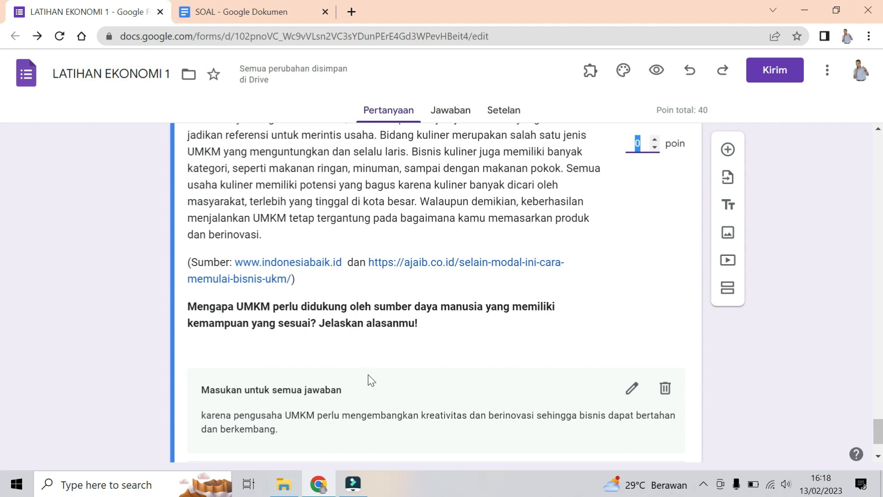
Step: Set the UMKM question's score to 10 points and finish editing its answer key
{"action": "type", "text": "10"}
{"action": "left_click", "coordinate": [742, 386]}
{"action": "scroll", "coordinate": [3, 437], "scroll_direction": "down", "scroll_amount": 1}
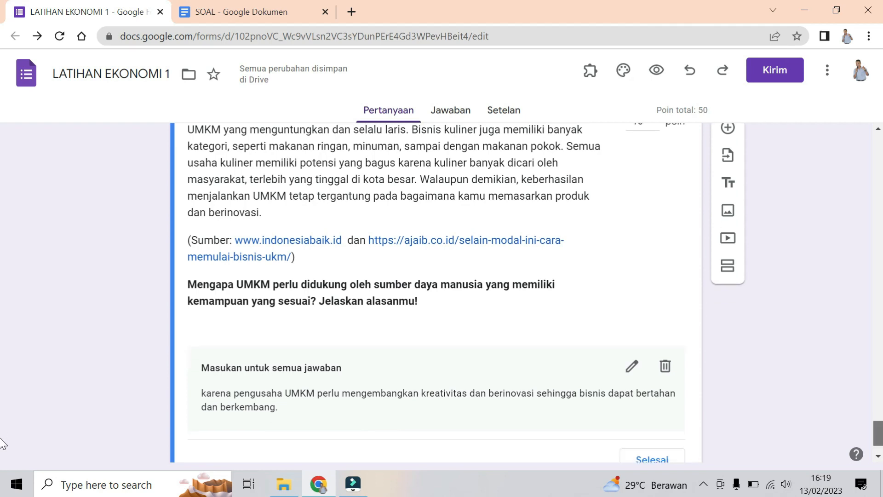
{"action": "scroll", "coordinate": [676, 411], "scroll_direction": "down", "scroll_amount": 2}
{"action": "left_click", "coordinate": [674, 411]}
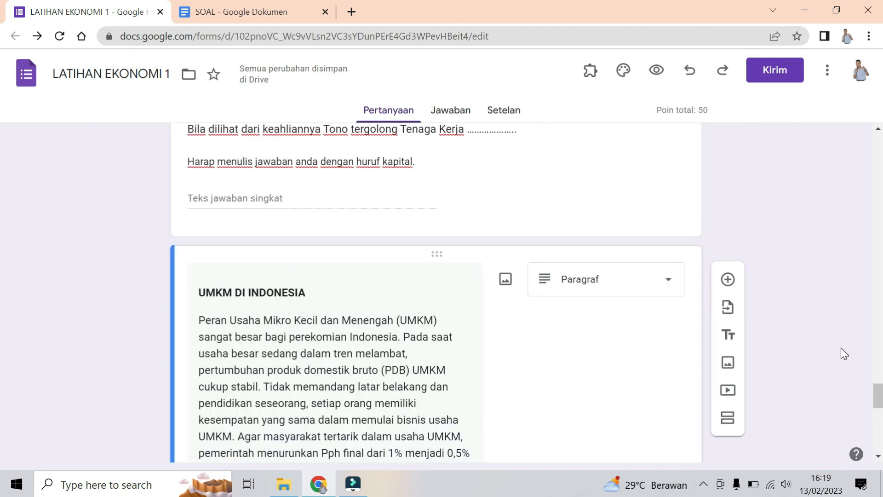
Step: Open the LATIHAN EKONOMI 1 form in preview and advance to its SOAL section
{"action": "scroll", "coordinate": [3, 395], "scroll_direction": "down", "scroll_amount": 10}
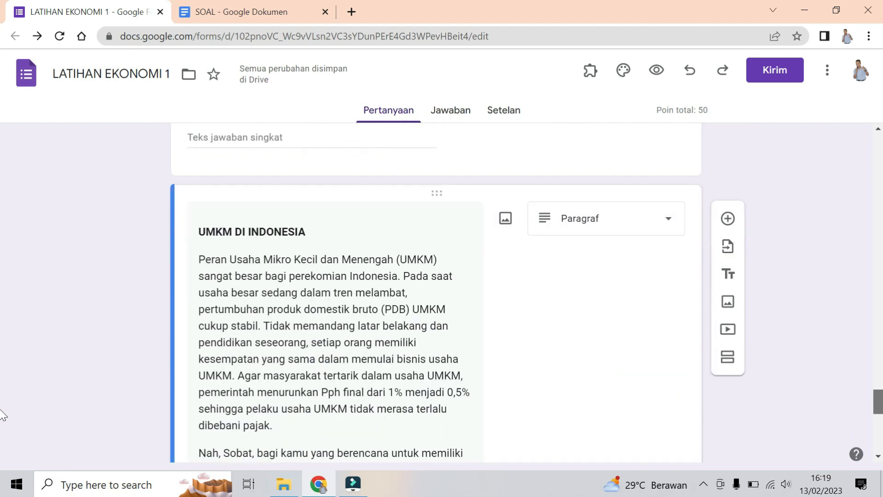
{"action": "scroll", "coordinate": [2, 368], "scroll_direction": "up", "scroll_amount": 10}
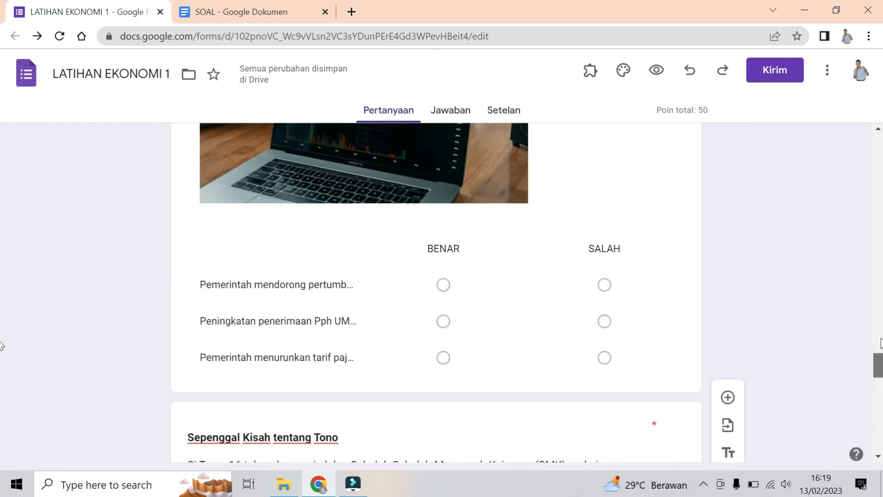
{"action": "scroll", "coordinate": [3, 313], "scroll_direction": "up", "scroll_amount": 20}
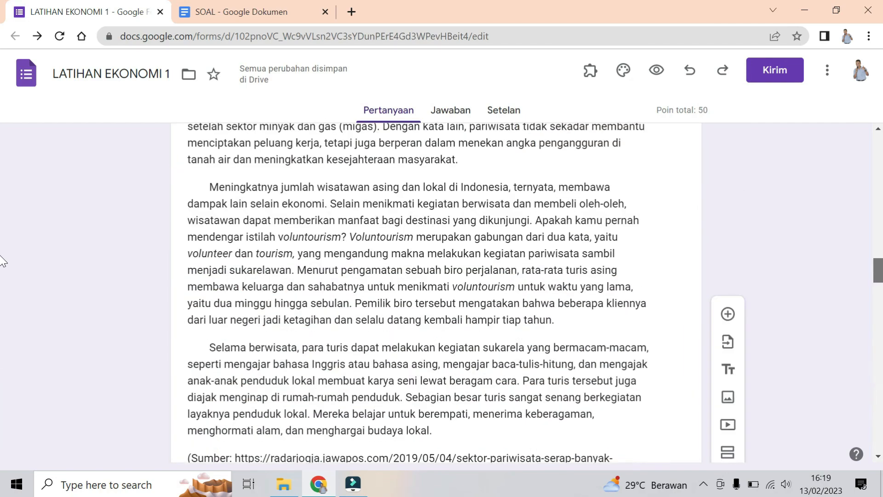
{"action": "scroll", "coordinate": [2, 138], "scroll_direction": "up", "scroll_amount": 4}
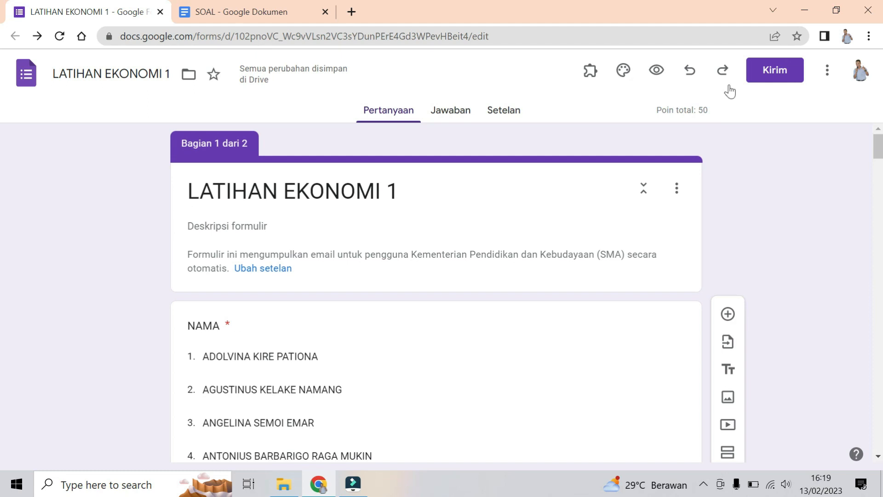
{"action": "left_click", "coordinate": [656, 71]}
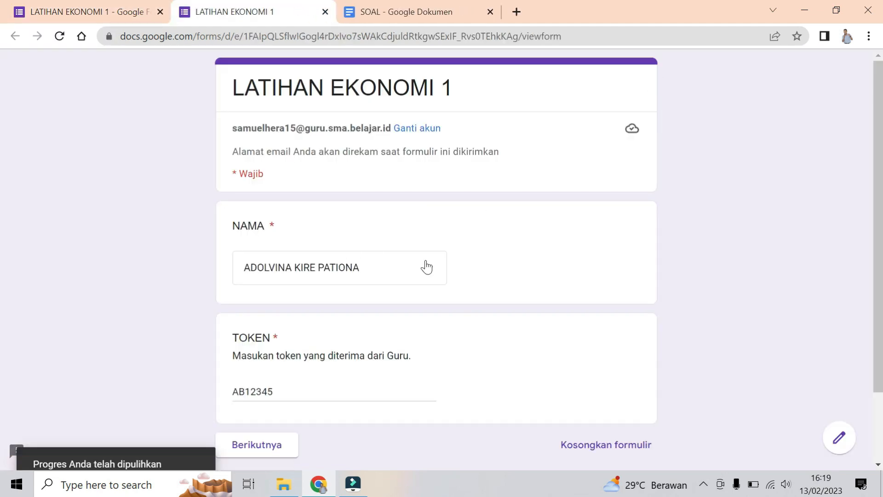
{"action": "left_click", "coordinate": [277, 456]}
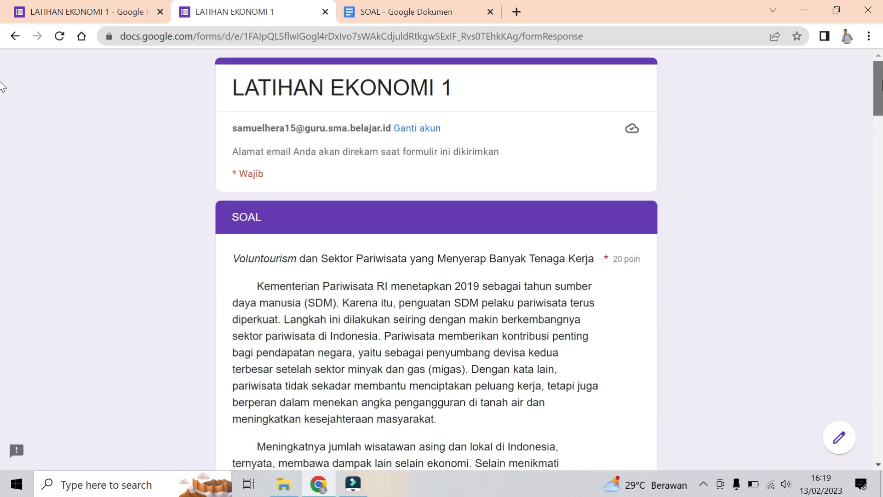
Step: Review the previewed SOAL questions and their points, from the Voluntourism question through the answer field of the UMKM DI INDONESIA question
{"action": "scroll", "coordinate": [4, 87], "scroll_direction": "down", "scroll_amount": 5}
{"action": "scroll", "coordinate": [4, 142], "scroll_direction": "down", "scroll_amount": 7}
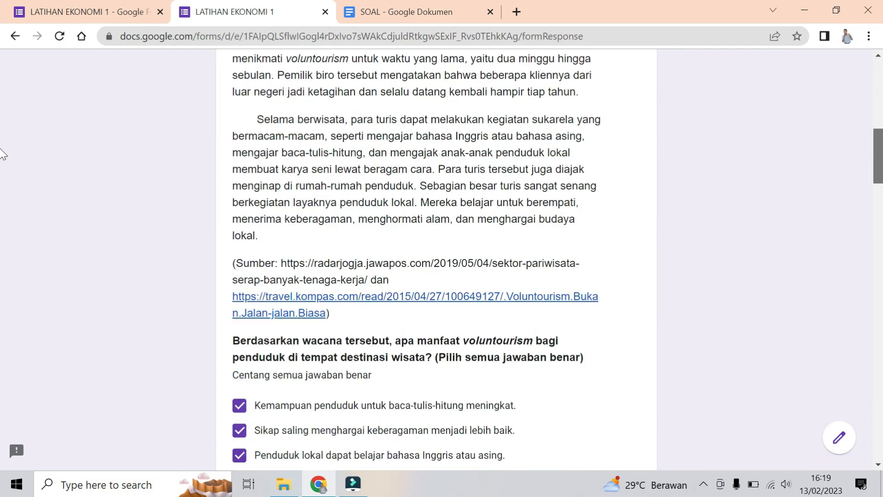
{"action": "scroll", "coordinate": [2, 196], "scroll_direction": "down", "scroll_amount": 8}
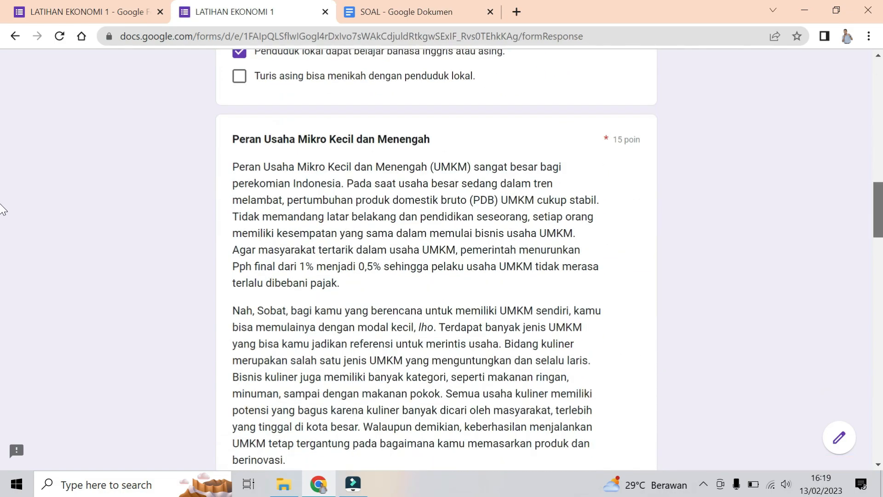
{"action": "scroll", "coordinate": [3, 241], "scroll_direction": "down", "scroll_amount": 9}
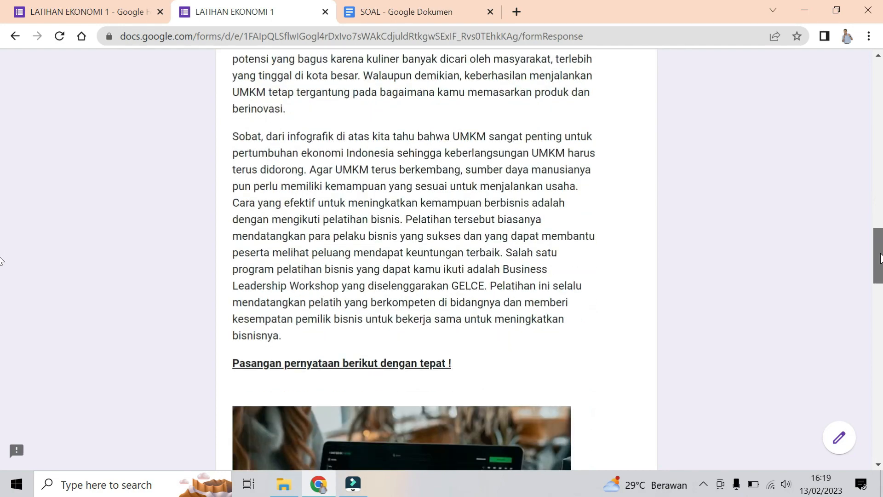
{"action": "scroll", "coordinate": [4, 317], "scroll_direction": "down", "scroll_amount": 7}
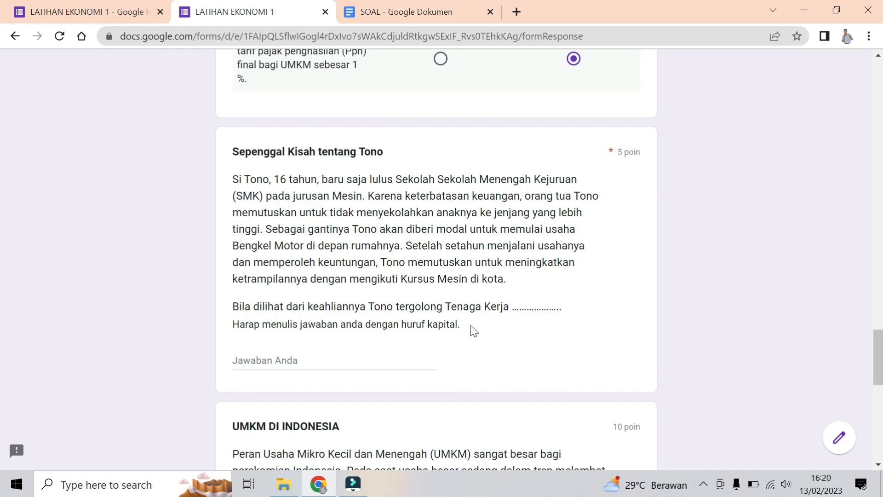
{"action": "scroll", "coordinate": [2, 372], "scroll_direction": "down", "scroll_amount": 7}
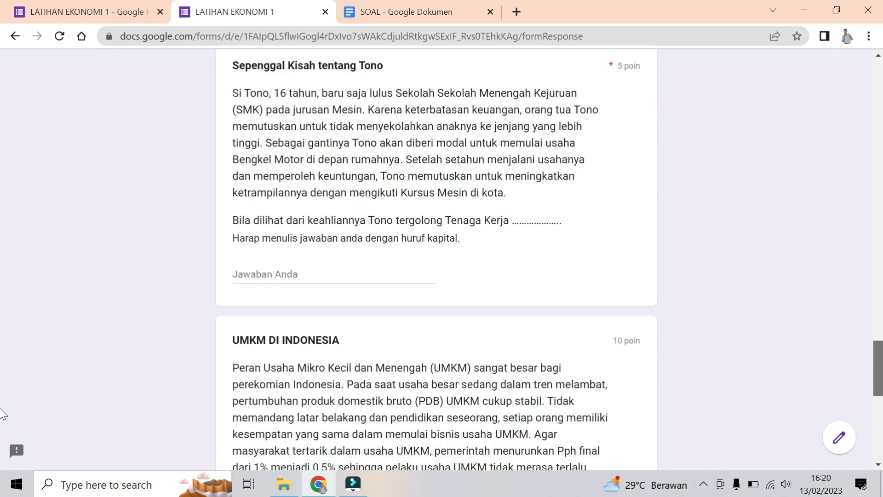
{"action": "scroll", "coordinate": [2, 423], "scroll_direction": "down", "scroll_amount": 3}
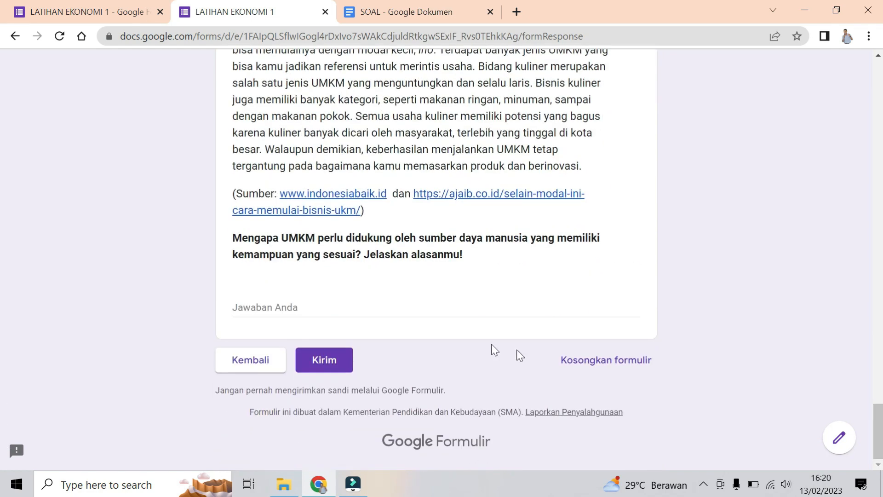
{"action": "left_click", "coordinate": [442, 302]}
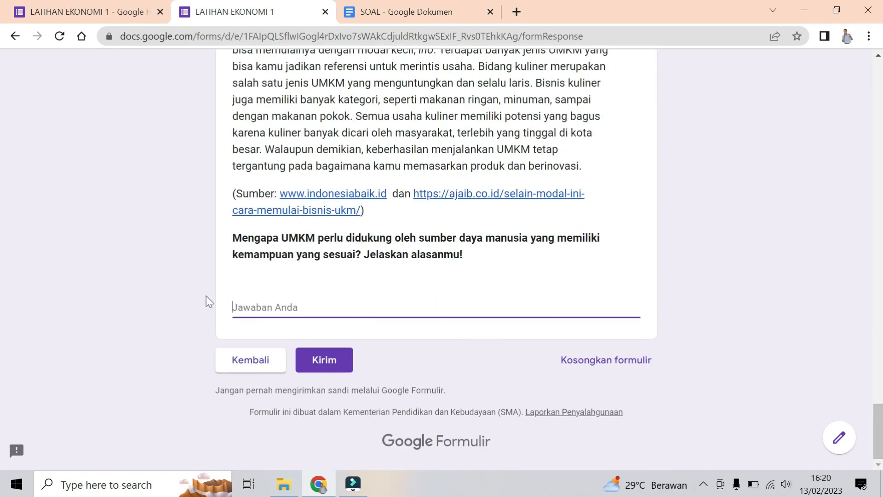
Step: Go back to the start of the previewed SOAL section and recheck all its questions down to the end of the form
{"action": "scroll", "coordinate": [3, 321], "scroll_direction": "up", "scroll_amount": 9}
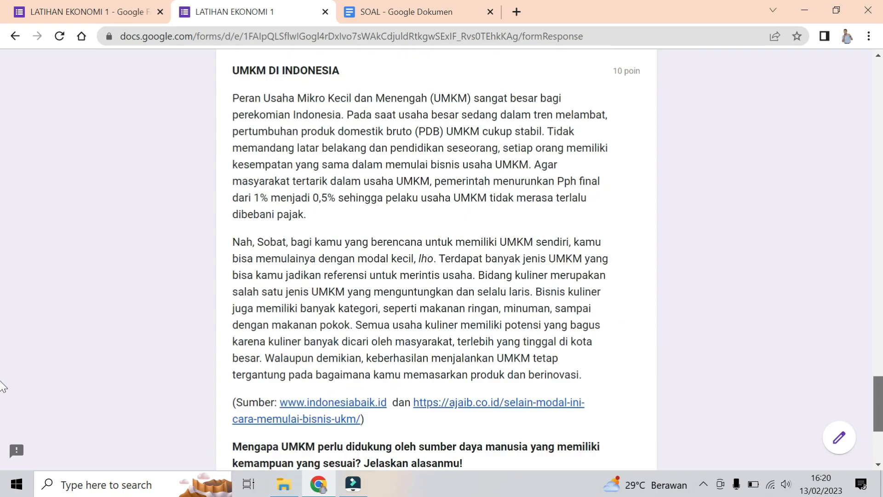
{"action": "scroll", "coordinate": [2, 321], "scroll_direction": "up", "scroll_amount": 20}
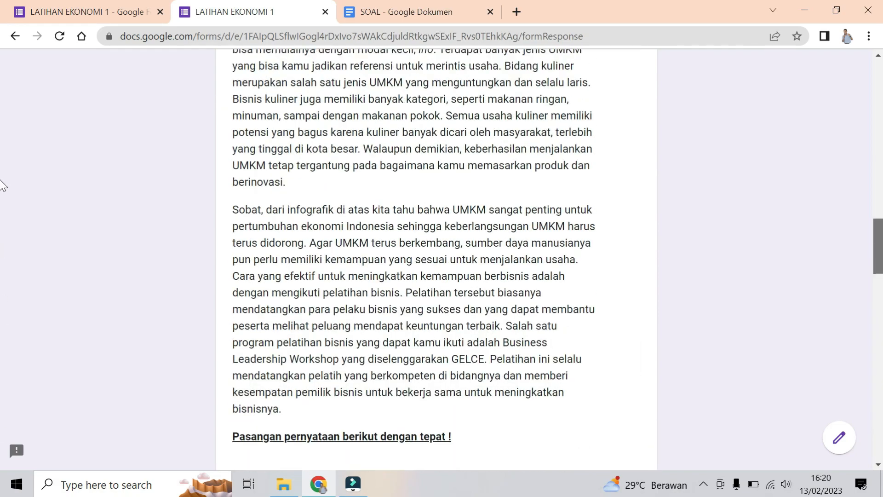
{"action": "scroll", "coordinate": [2, 179], "scroll_direction": "up", "scroll_amount": 15}
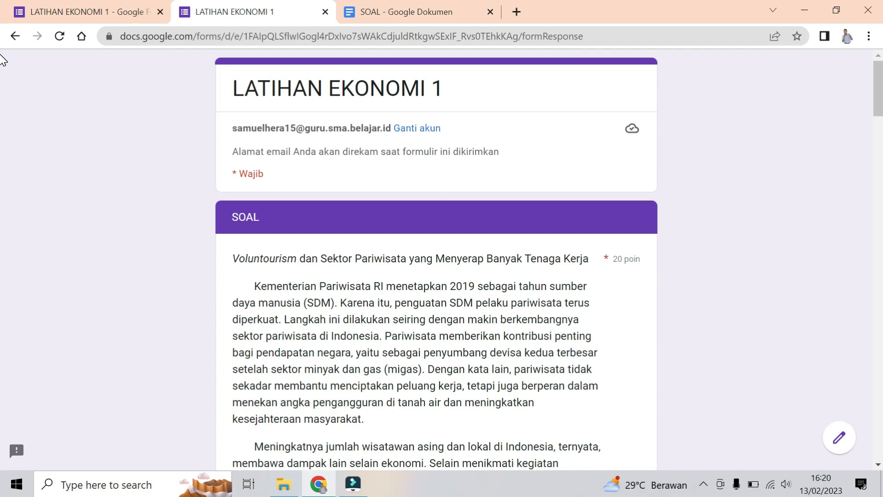
{"action": "scroll", "coordinate": [1, 89], "scroll_direction": "down", "scroll_amount": 20}
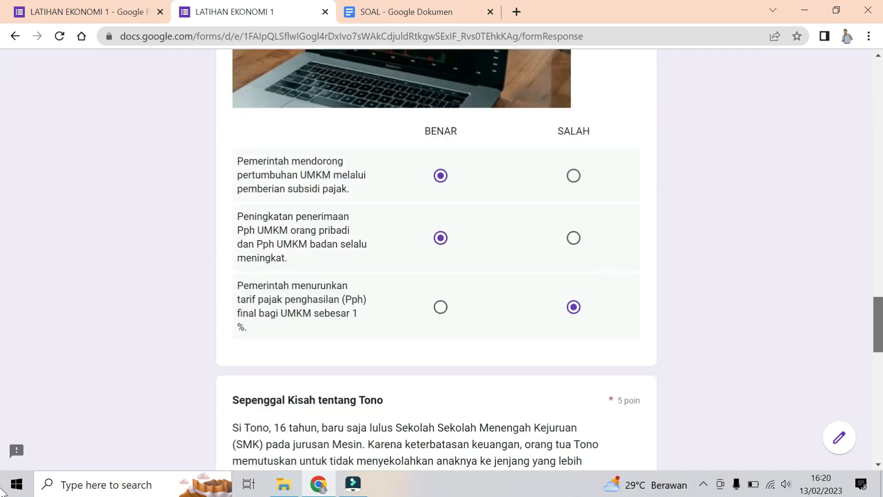
{"action": "scroll", "coordinate": [2, 491], "scroll_direction": "down", "scroll_amount": 20}
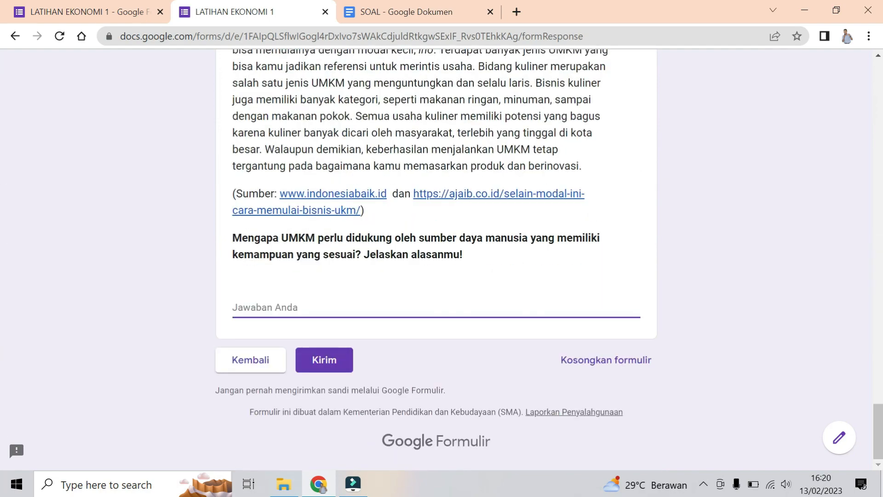